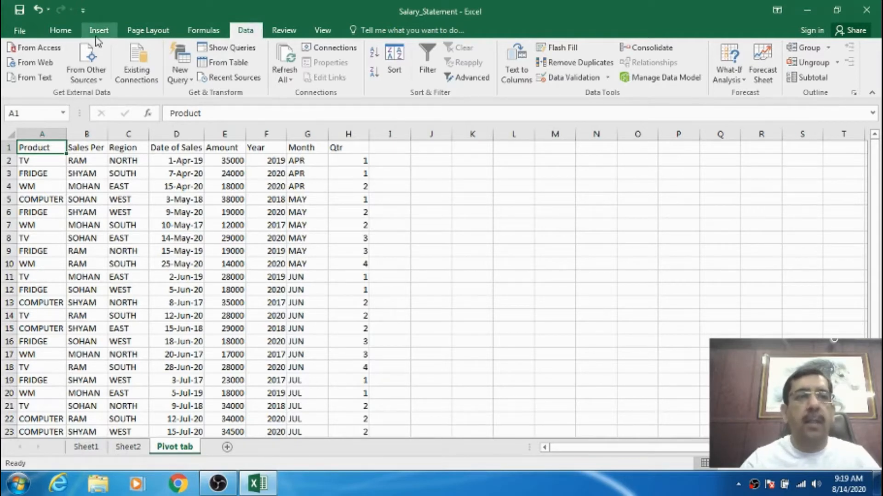
click(76, 147)
click(47, 149)
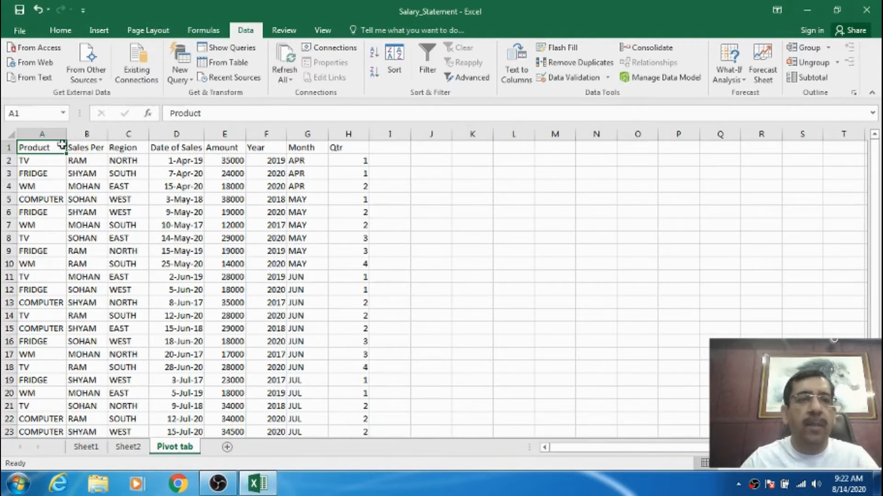
click(22, 489)
click(32, 450)
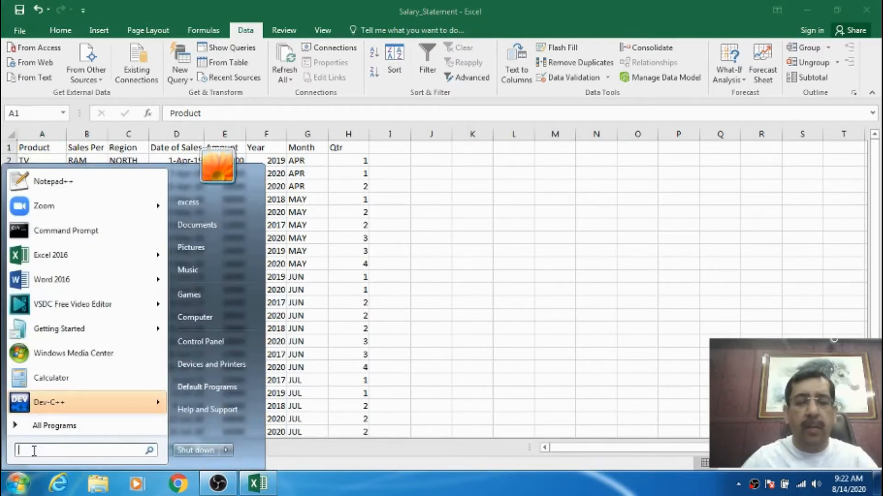
text(notepad)
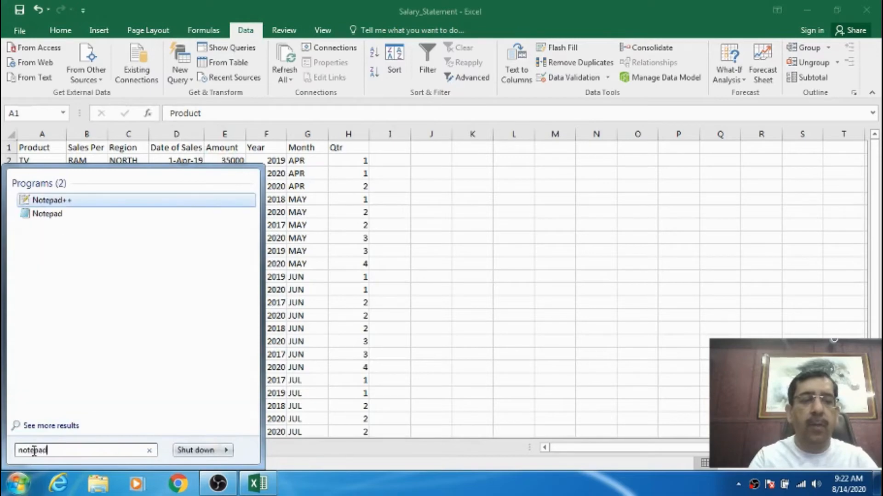
key(Return)
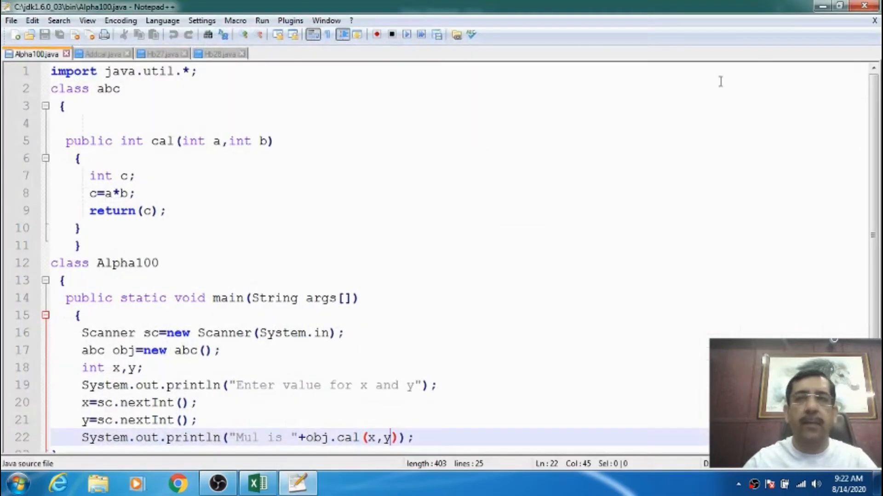
click(861, 6)
Find Notepad among the installed programs, launch it and maximize its window.
click(19, 483)
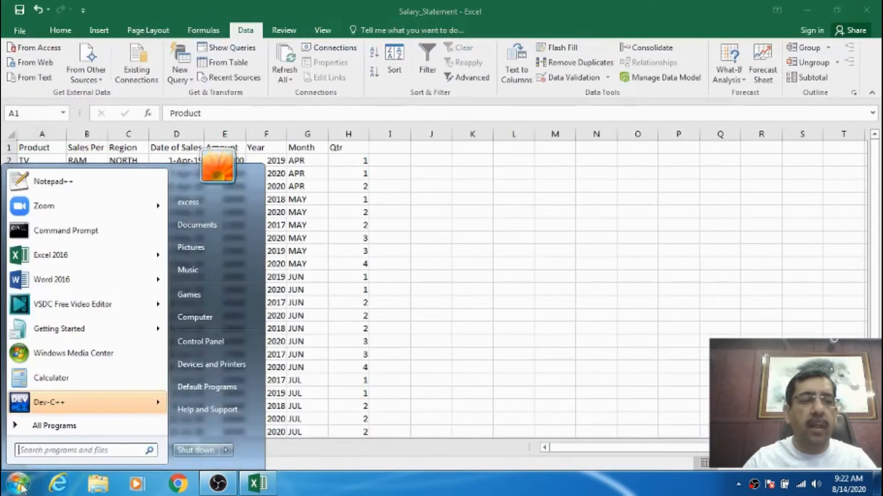
text(not)
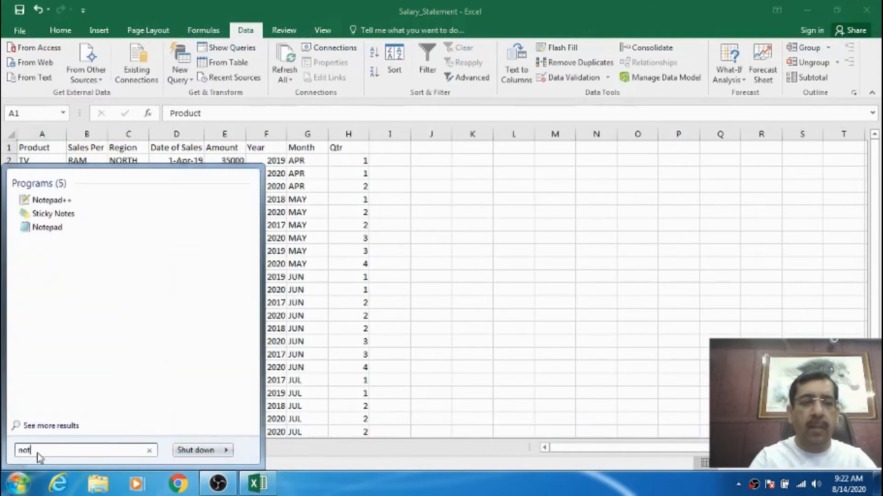
text(epad)
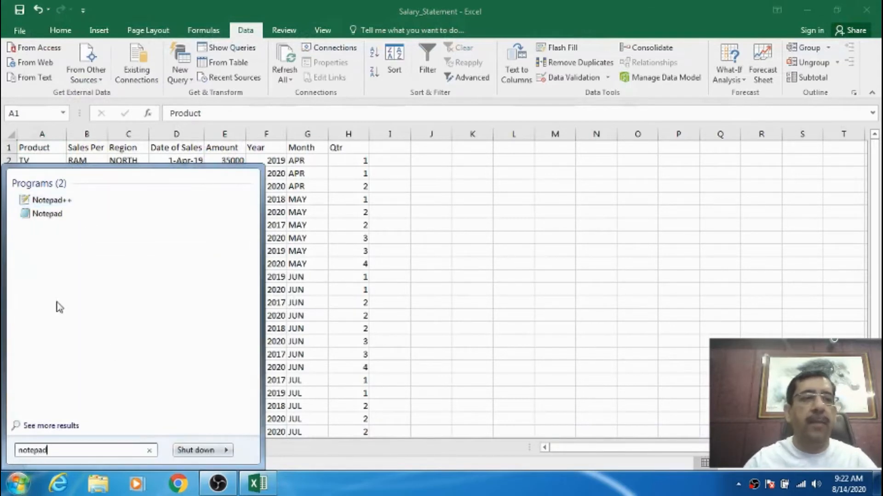
click(54, 213)
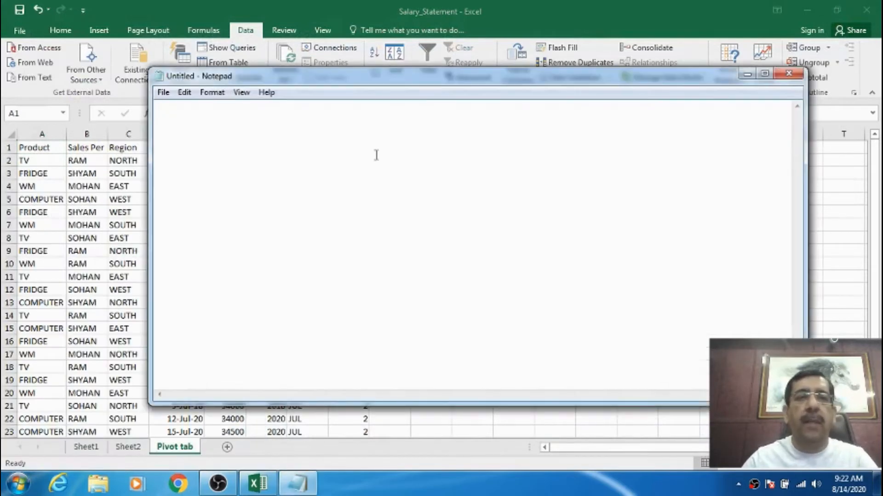
double_click(430, 78)
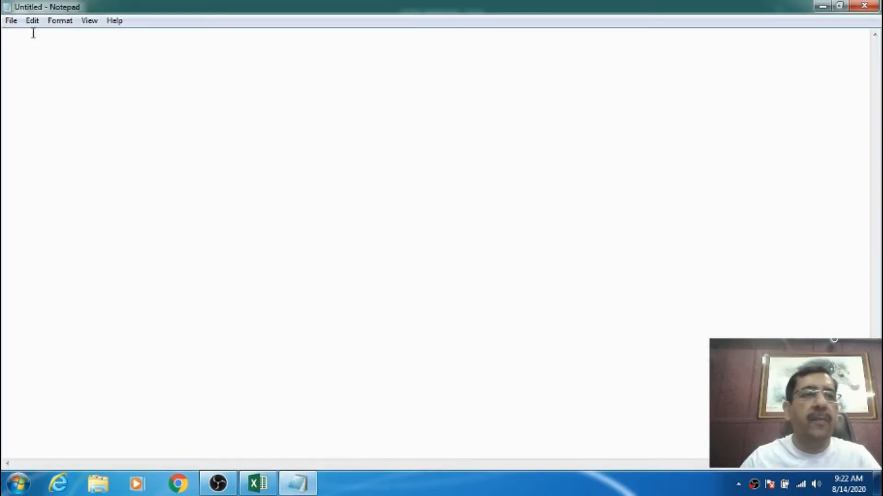
Open the Alpha text file from the Documents library to review its comma-separated records.
click(13, 21)
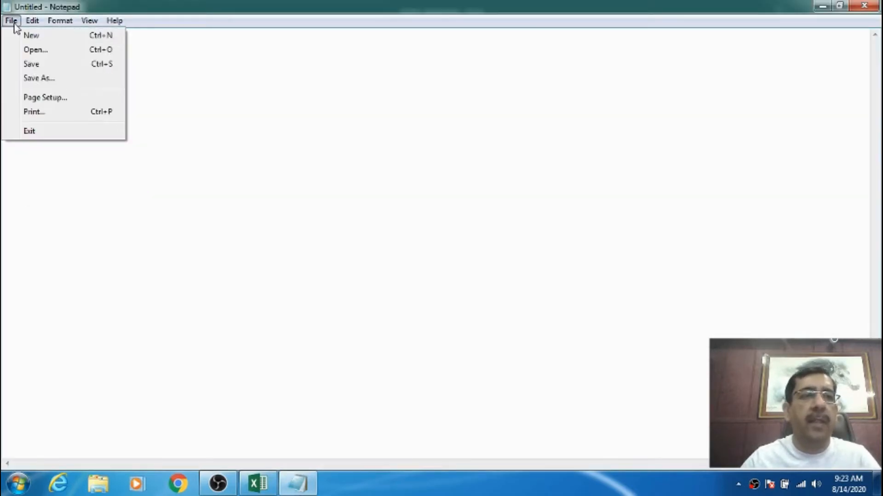
click(32, 50)
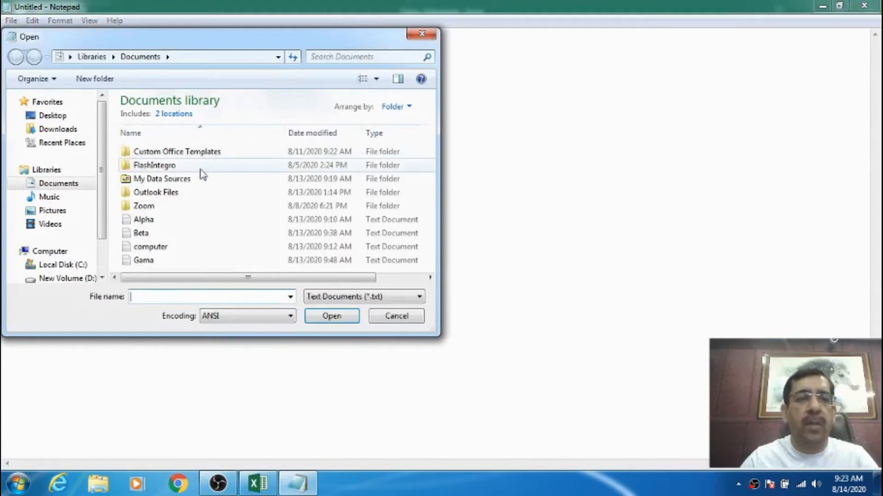
click(148, 221)
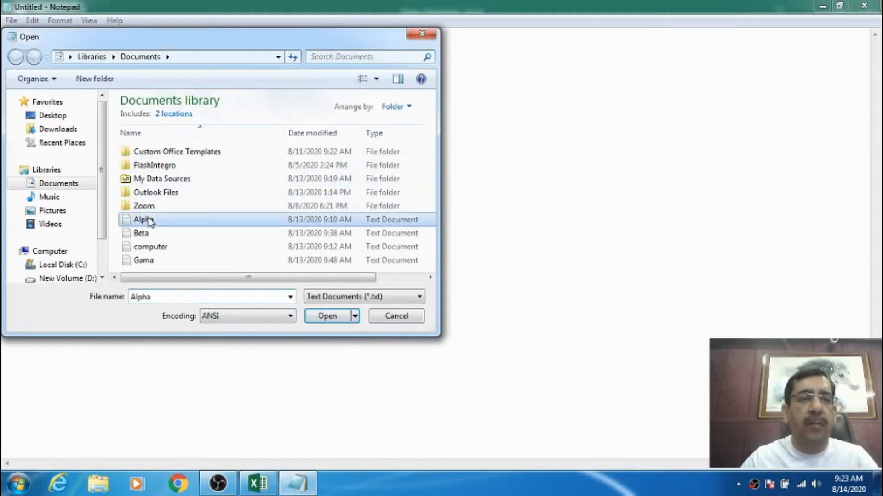
click(328, 314)
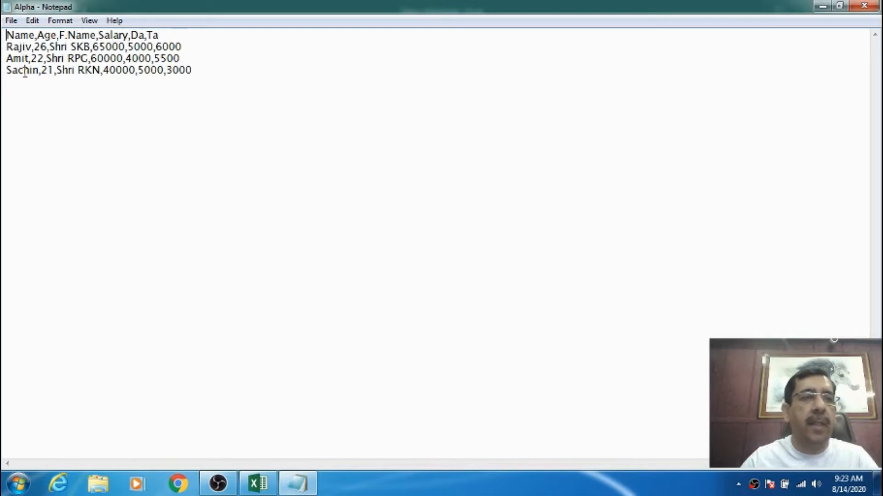
Open the Beta text file from the Documents library to review its columns and records.
click(12, 22)
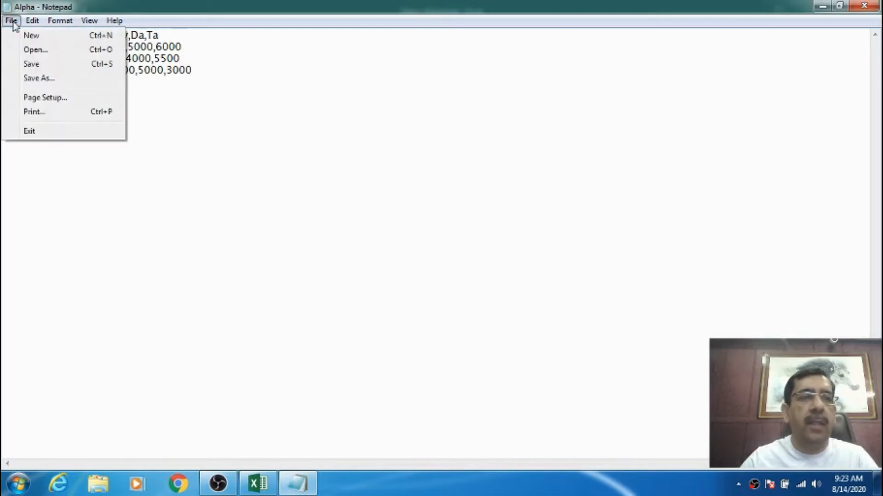
click(39, 50)
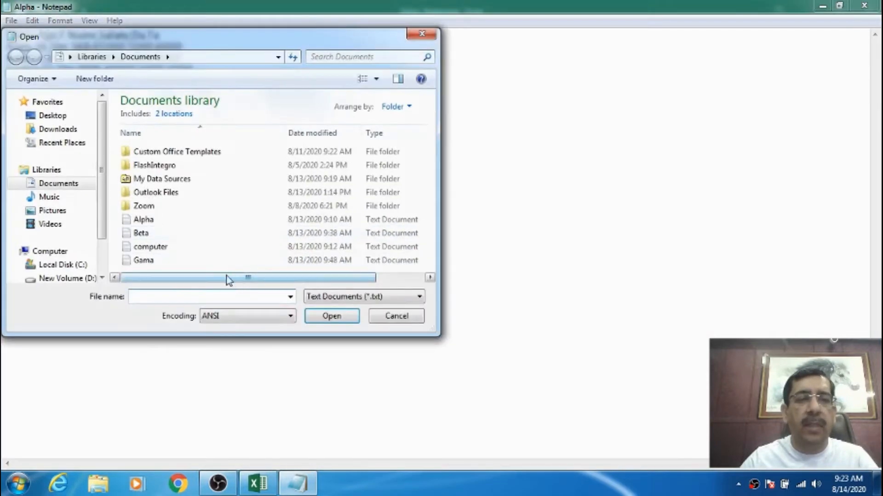
click(150, 236)
click(327, 316)
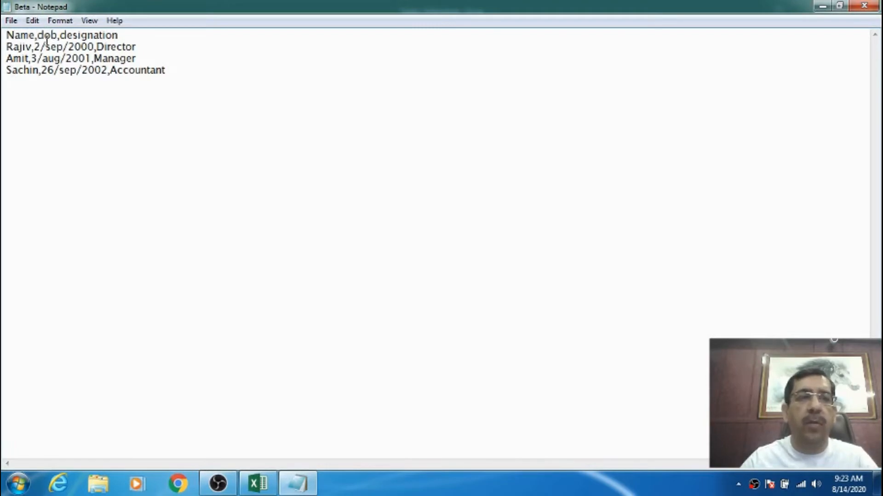
Open the Gama text file from the Documents library to review its records, and close Notepad.
click(11, 20)
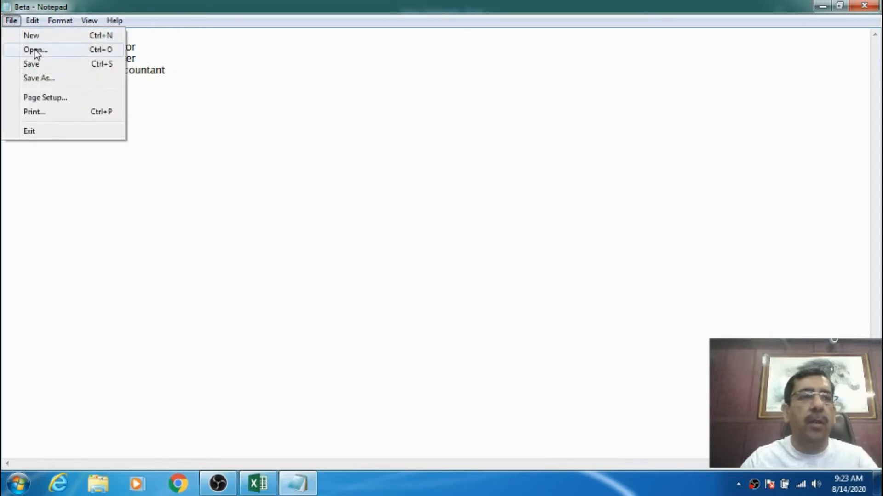
click(69, 66)
click(156, 261)
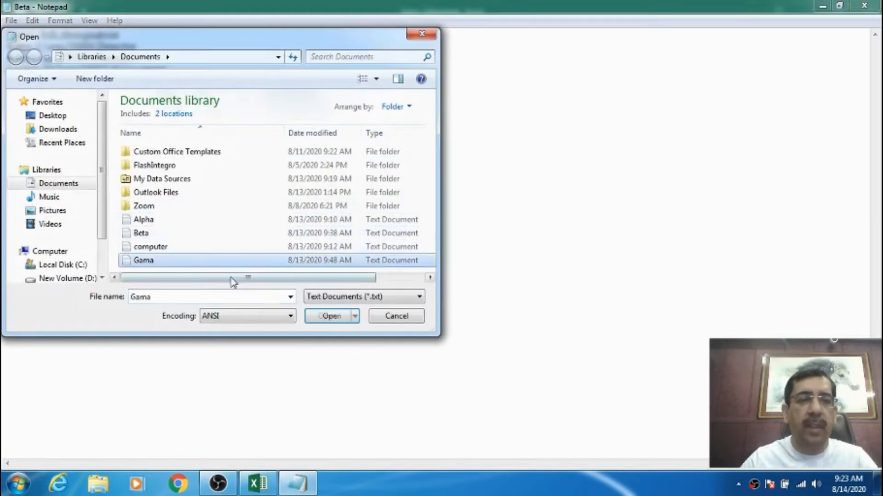
click(320, 317)
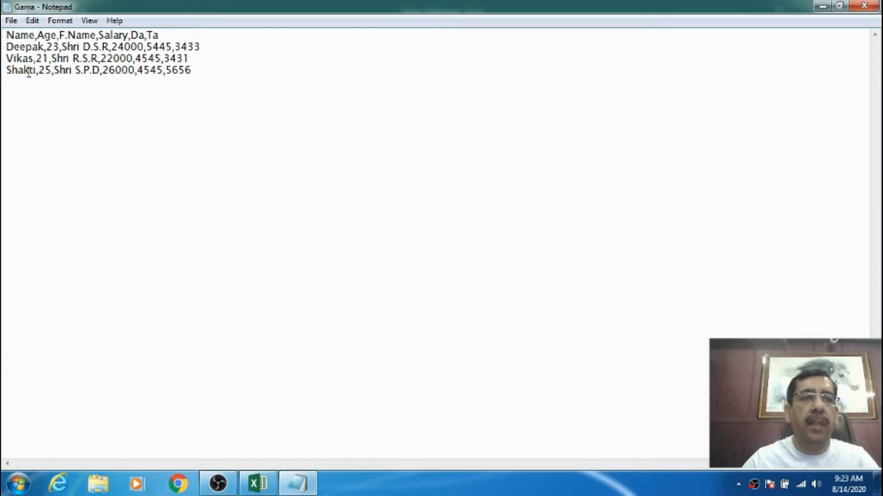
click(9, 23)
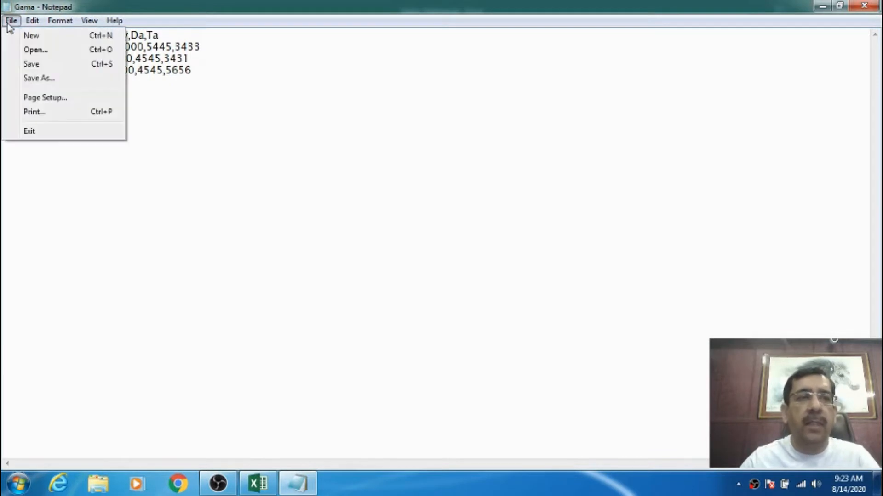
click(865, 7)
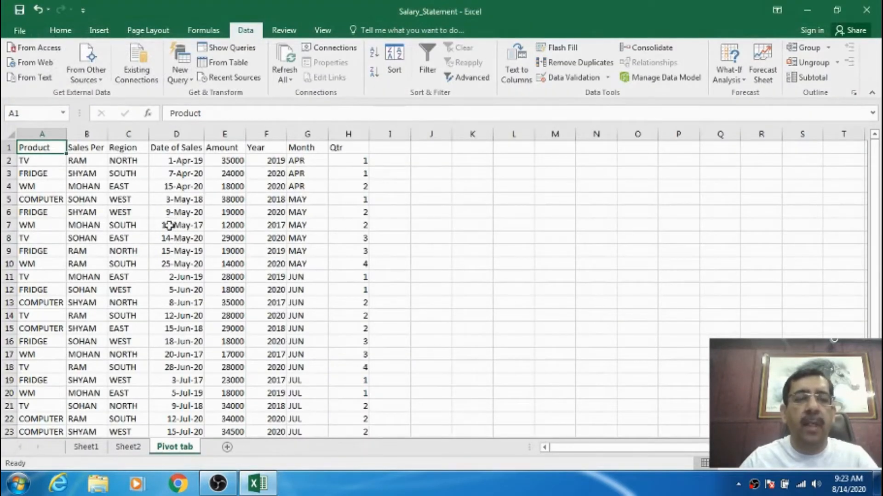
Add a new worksheet, create a text-file query from Alpha in the Documents library, and load its data.
click(227, 447)
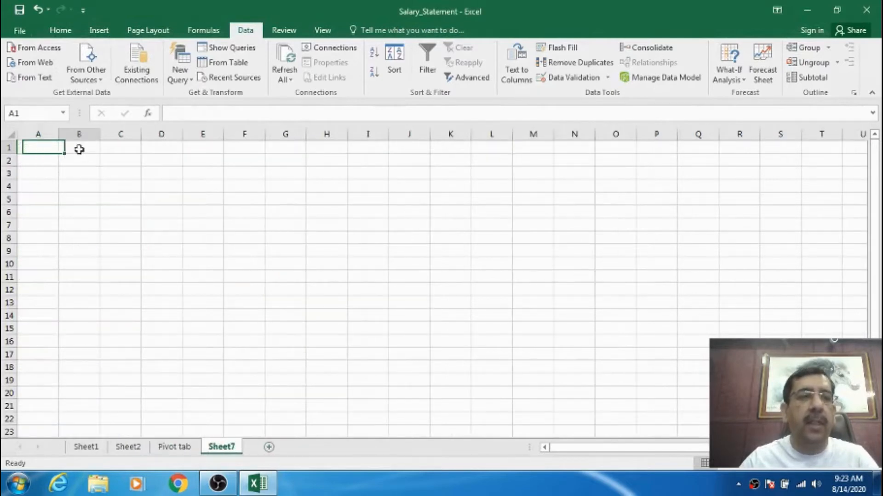
click(36, 147)
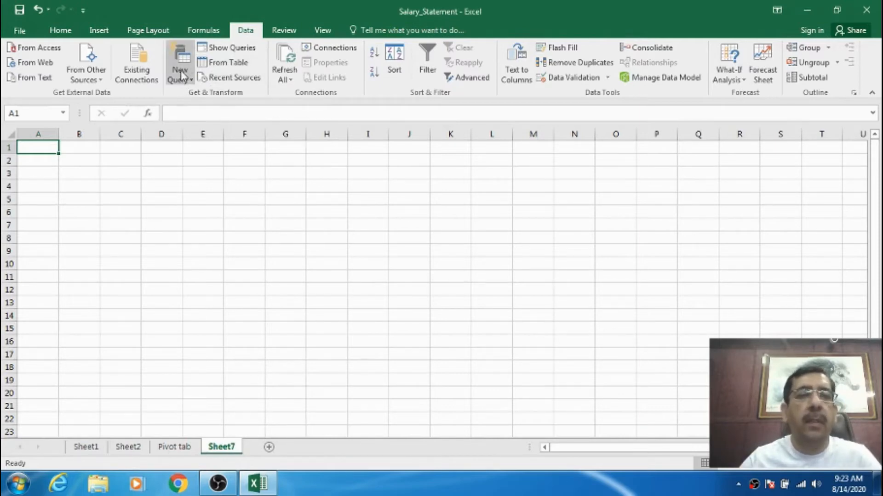
click(191, 82)
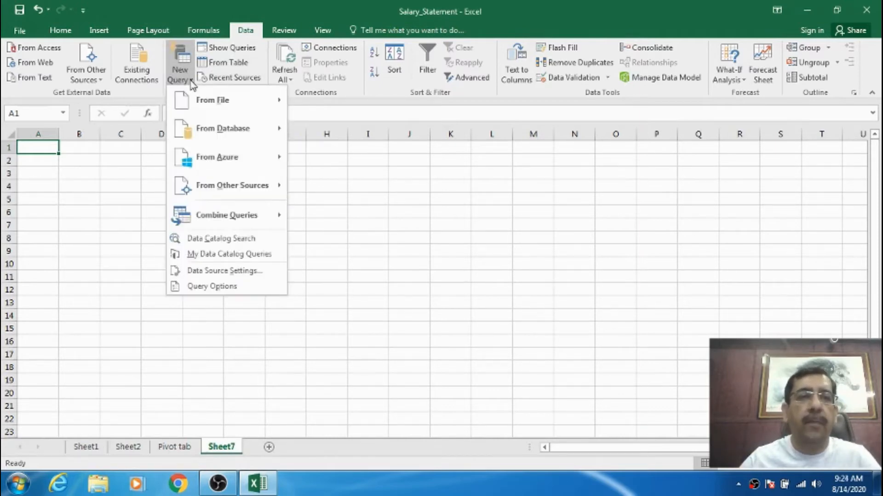
mouse_move(206, 104)
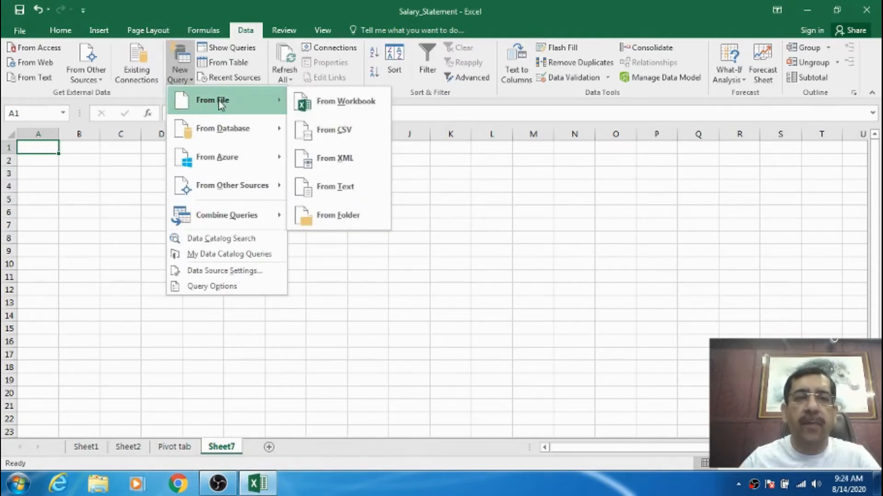
click(338, 192)
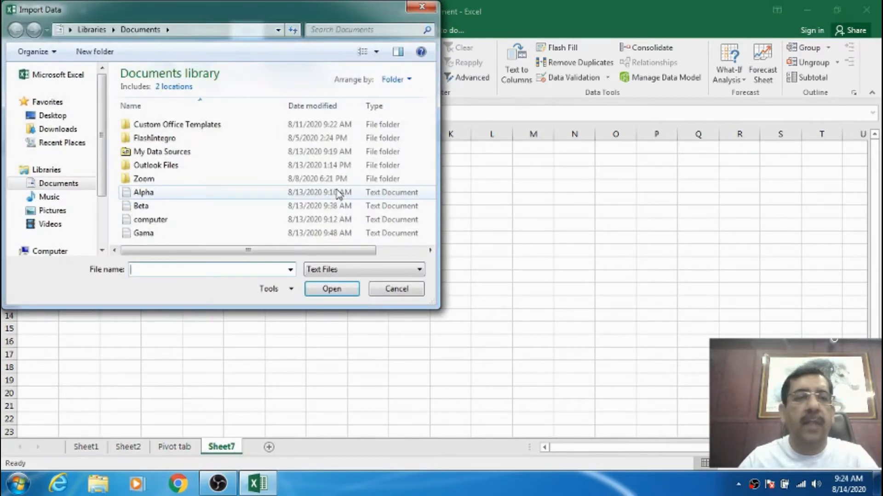
click(187, 192)
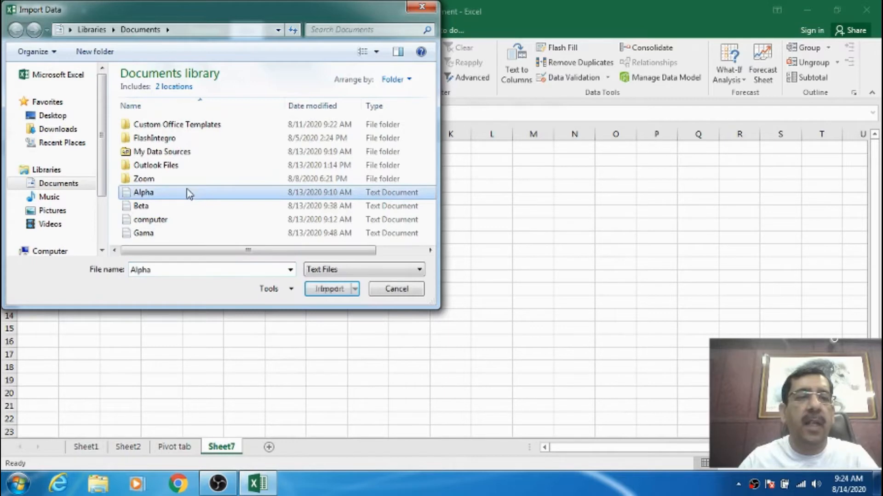
click(326, 290)
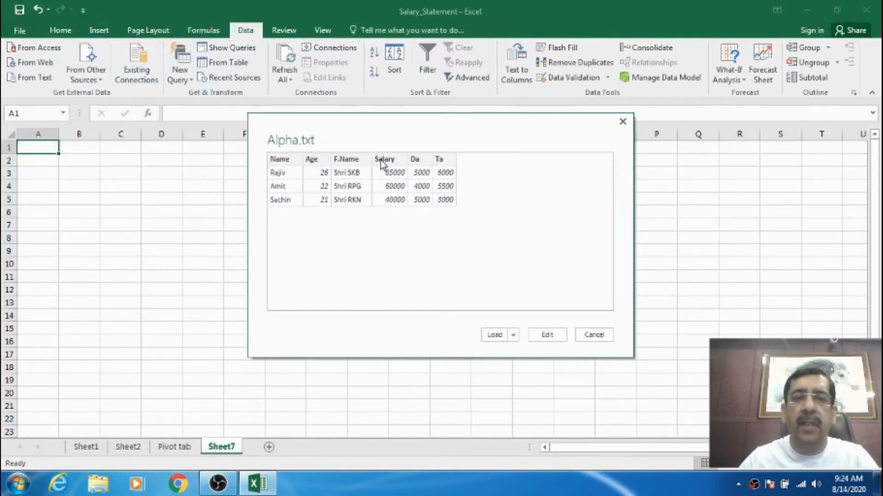
click(513, 336)
click(535, 352)
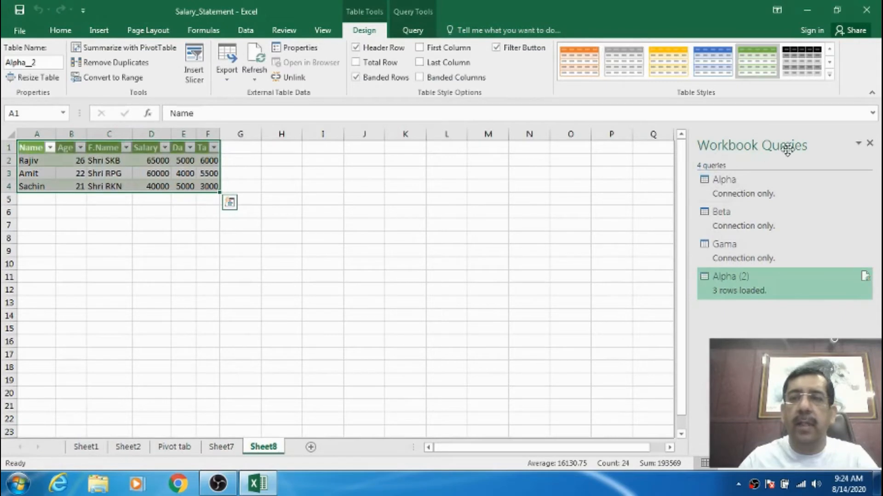
Delete the Alpha (2) query from the workbook queries.
right_click(722, 290)
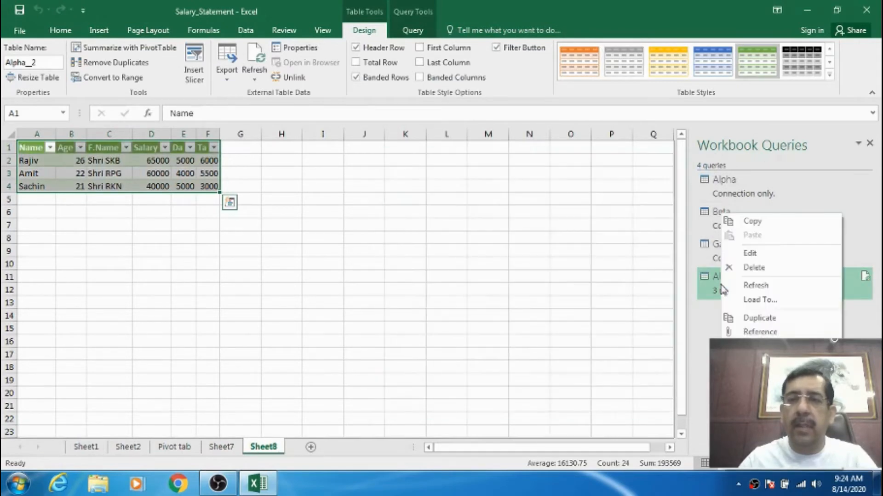
click(754, 268)
click(504, 268)
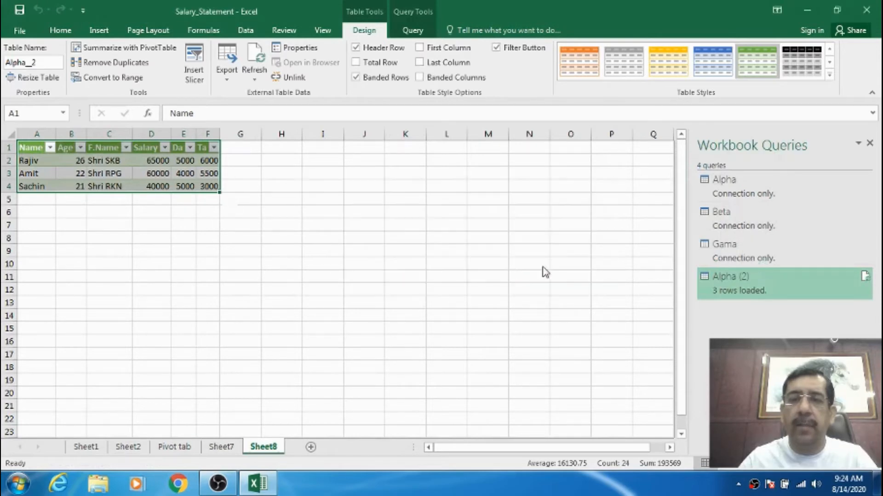
Delete the Beta query from the workbook queries.
mouse_move(725, 230)
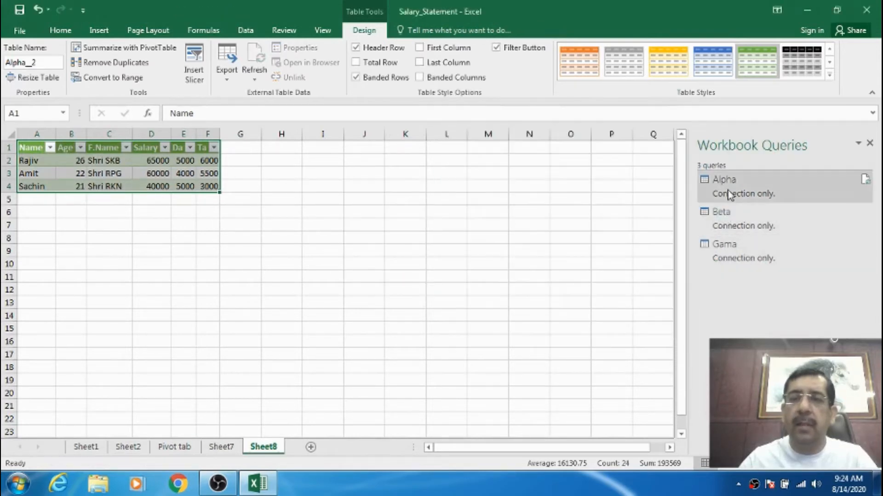
click(728, 226)
right_click(727, 226)
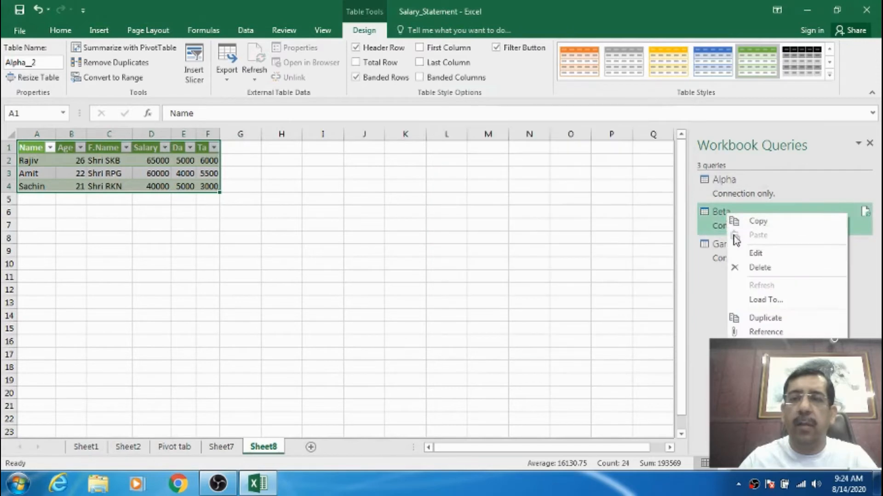
click(745, 266)
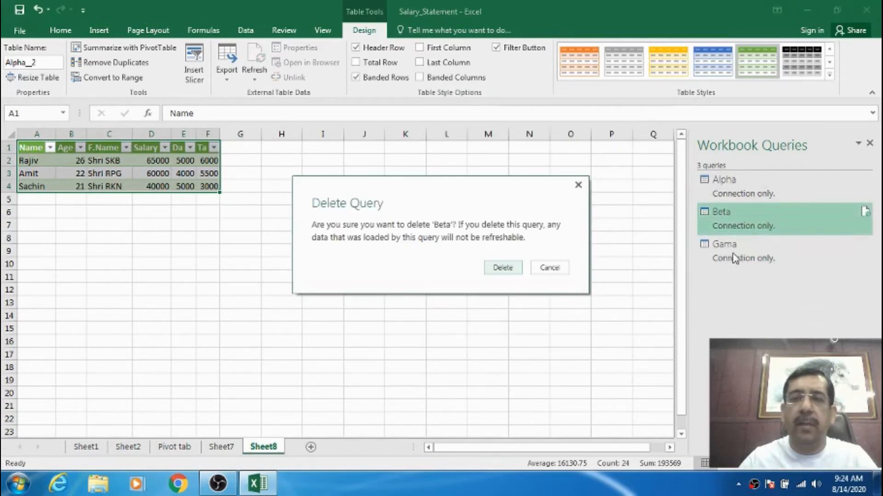
click(518, 268)
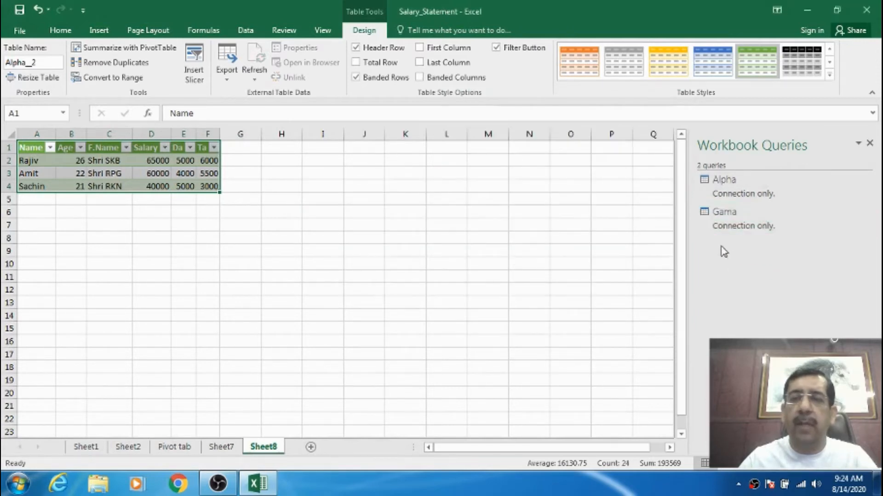
Delete the Gama query from the workbook queries.
right_click(724, 219)
click(749, 268)
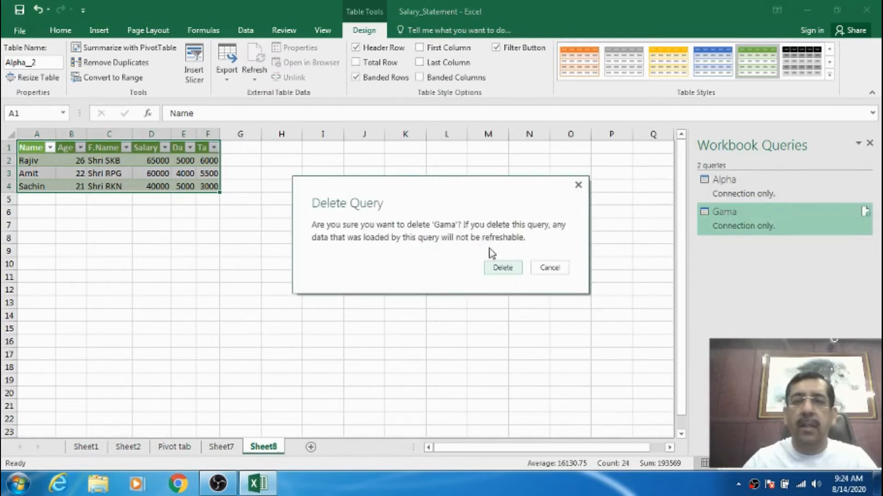
click(503, 268)
click(720, 185)
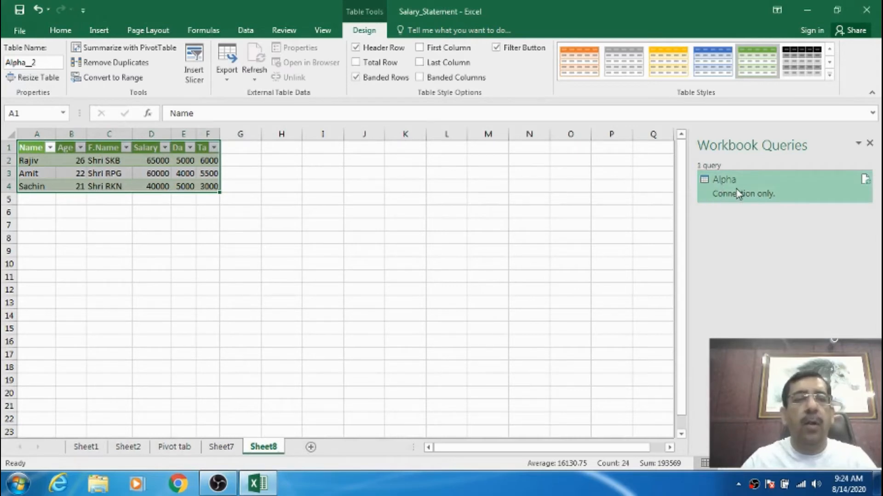
Create a text-file query from Beta in the Documents library and load its data into the workbook.
click(245, 31)
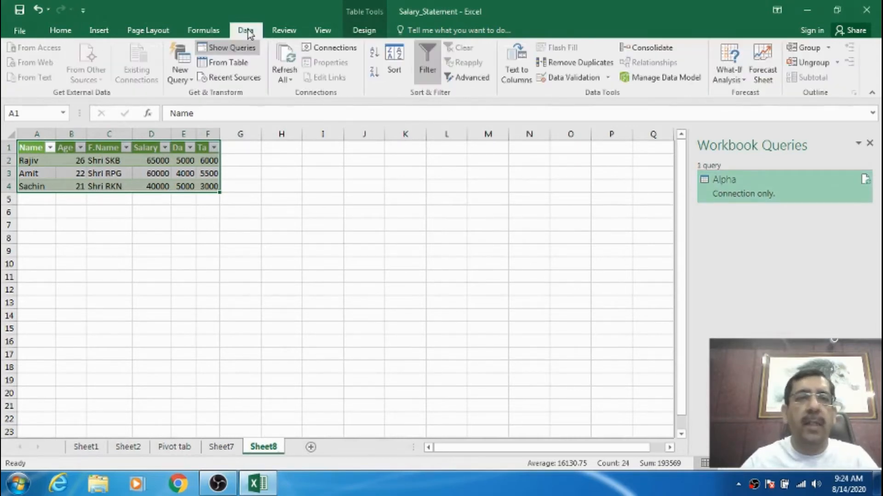
click(192, 82)
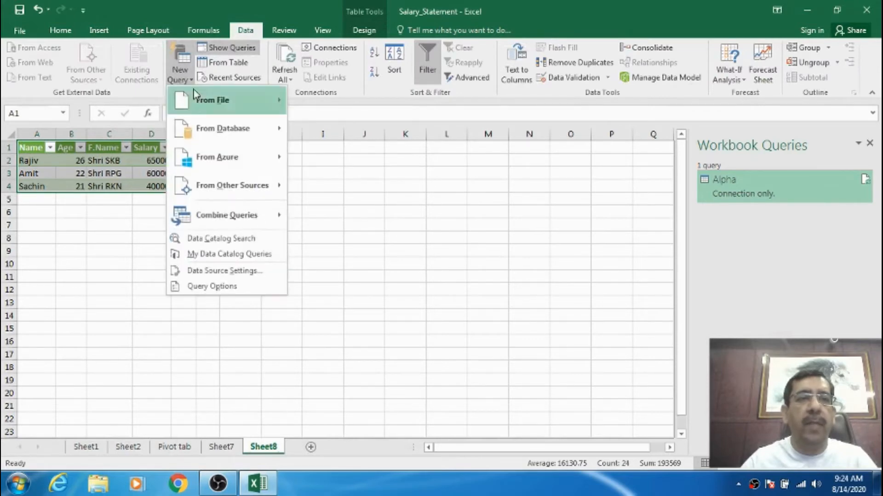
click(331, 191)
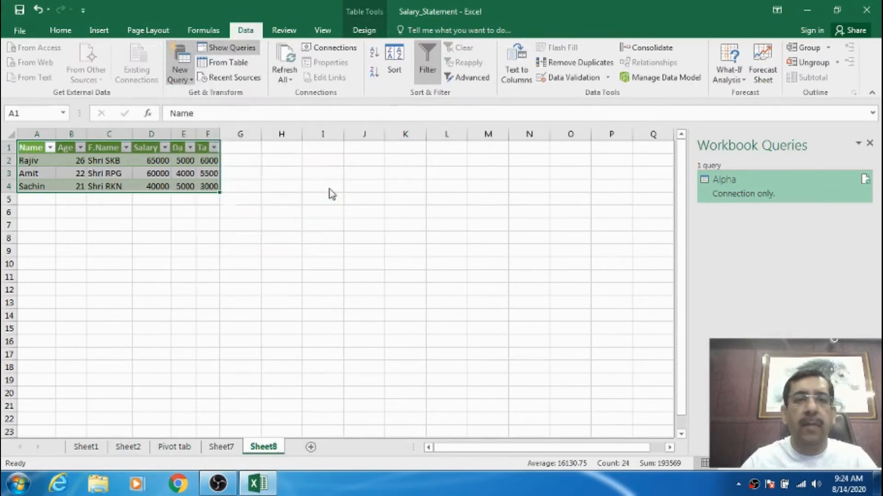
click(159, 205)
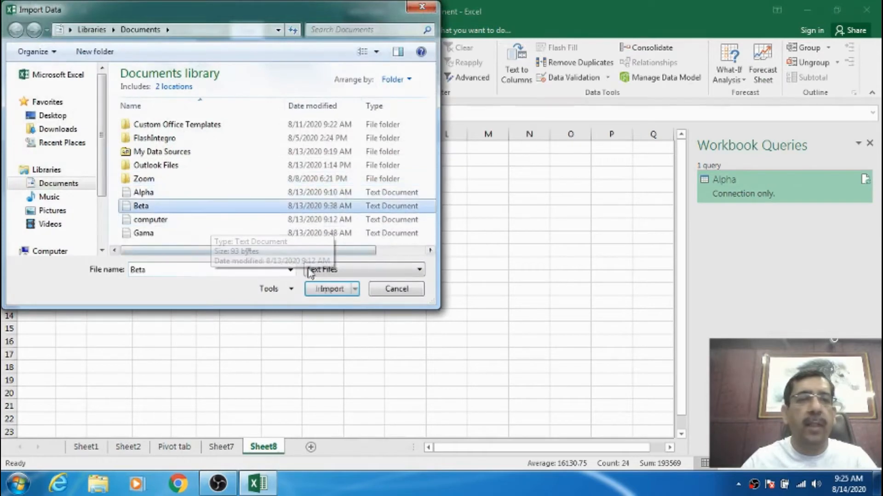
click(334, 290)
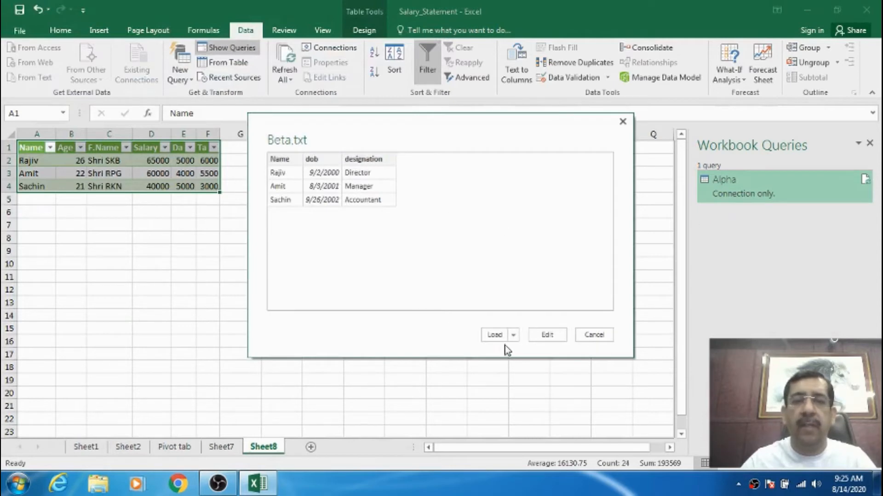
click(514, 336)
click(534, 349)
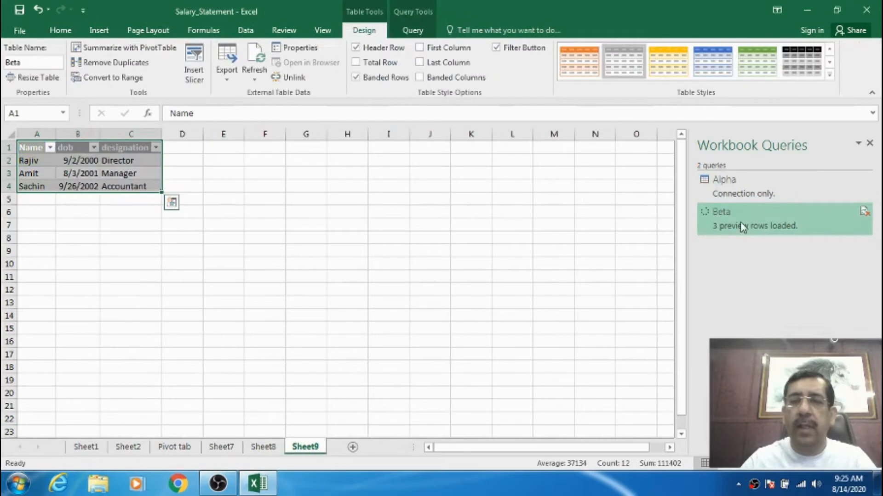
Check Sheet7, Sheet8 and the Beta query's sheet against the Alpha and Beta entries in the workbook queries.
click(221, 447)
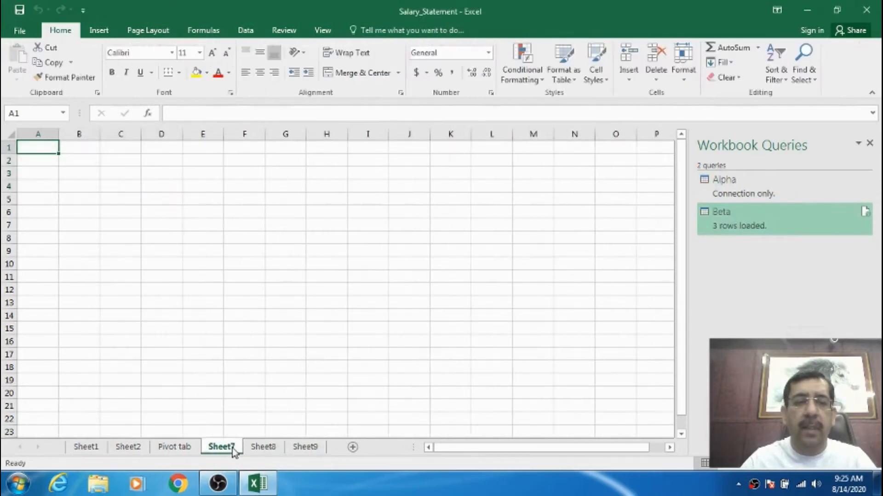
click(729, 191)
click(263, 447)
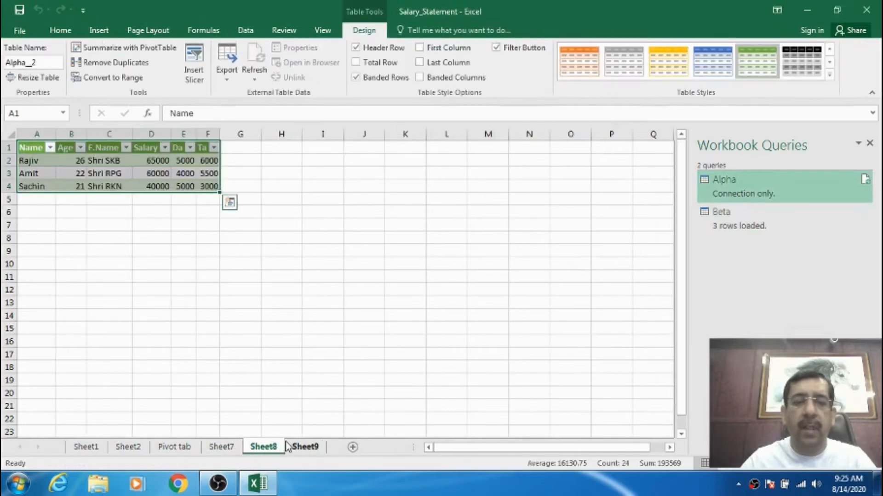
click(736, 212)
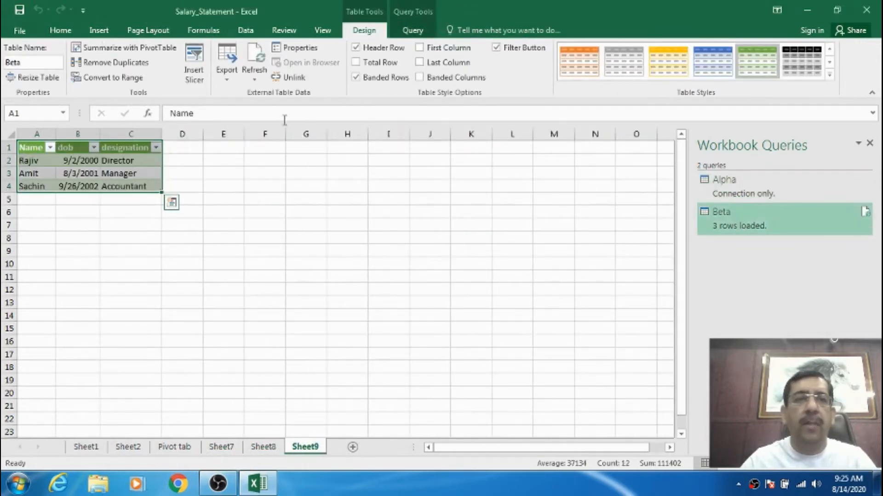
Create a text-file query from Gama in the Documents library and load its data into the workbook.
click(246, 30)
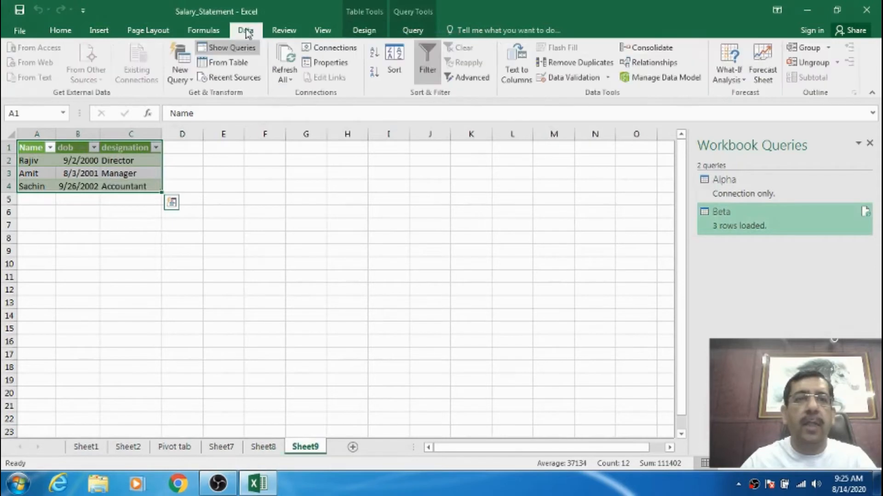
click(190, 82)
mouse_move(218, 101)
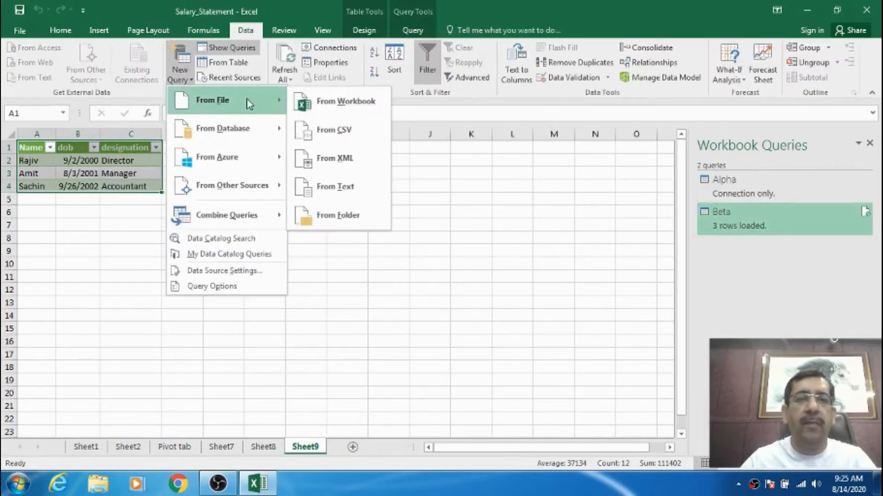
click(345, 192)
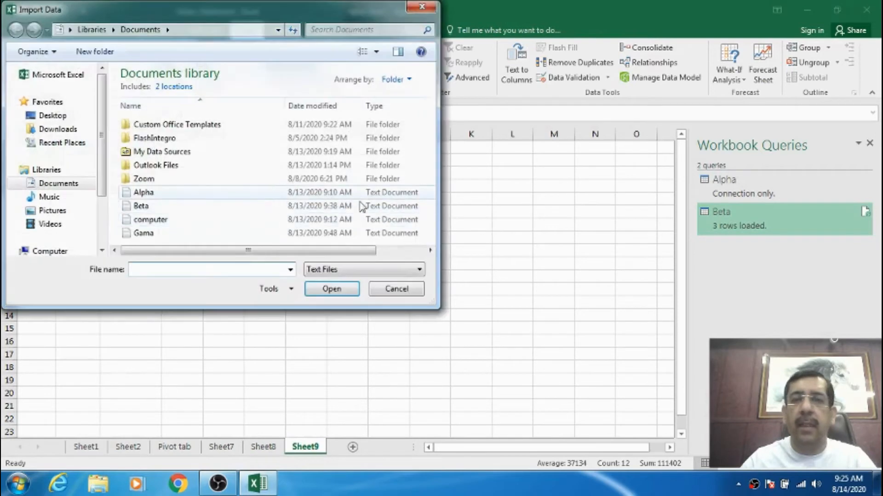
click(167, 234)
click(339, 290)
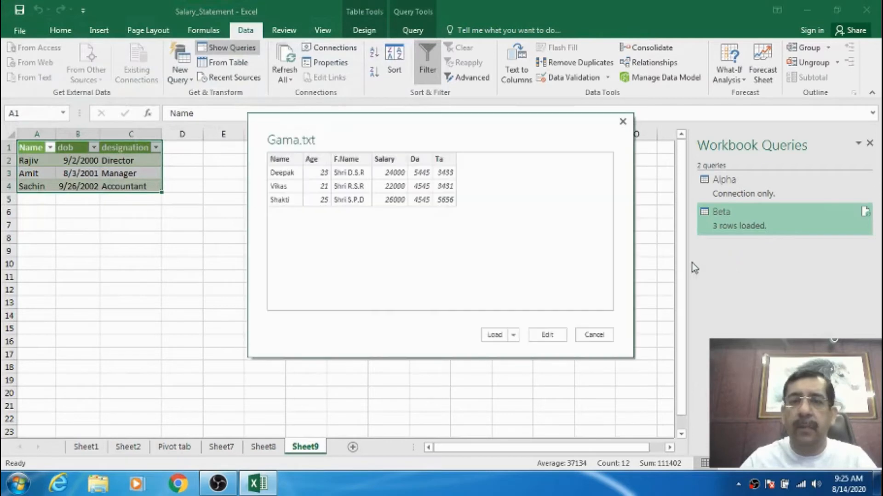
click(515, 337)
click(540, 350)
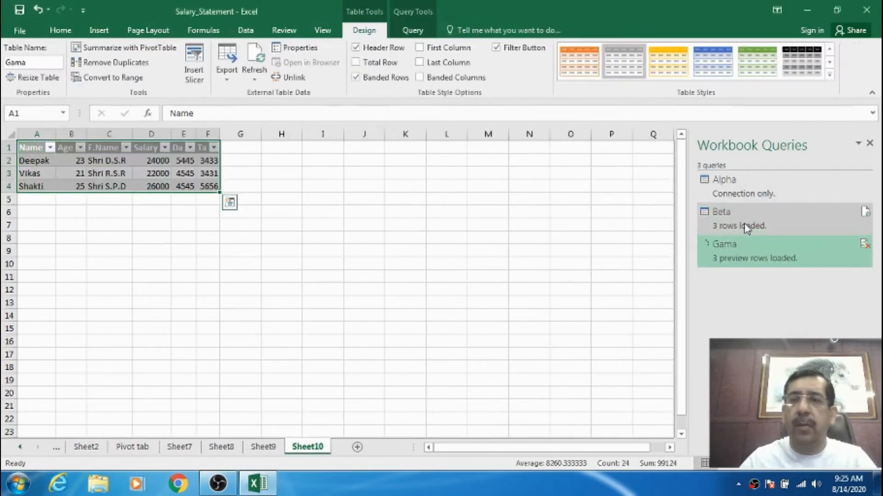
Hide the list of workbook queries and show it again.
mouse_move(739, 229)
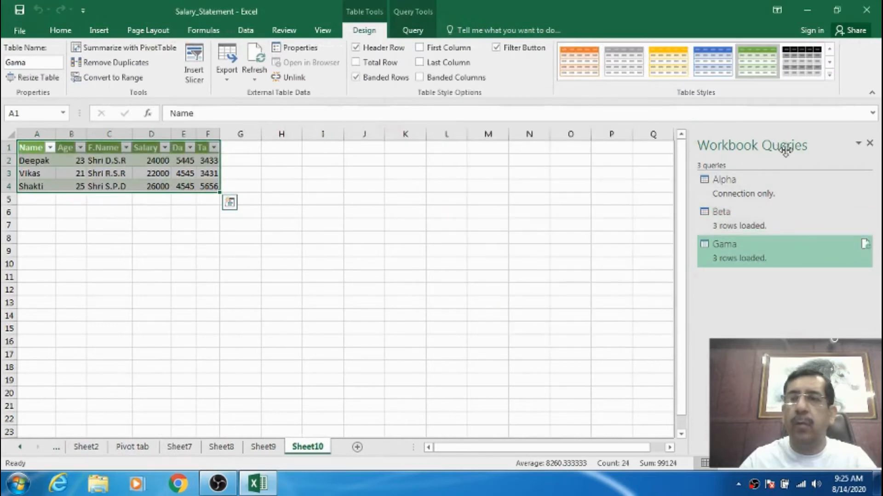
click(245, 31)
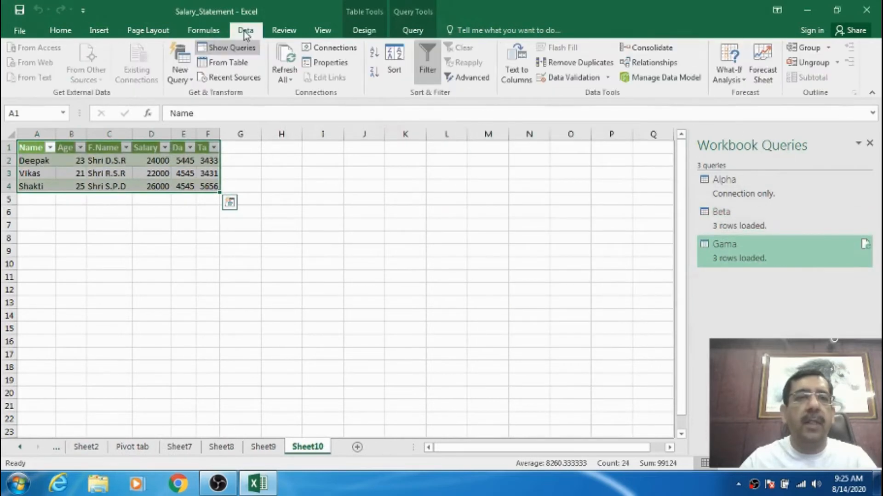
click(229, 51)
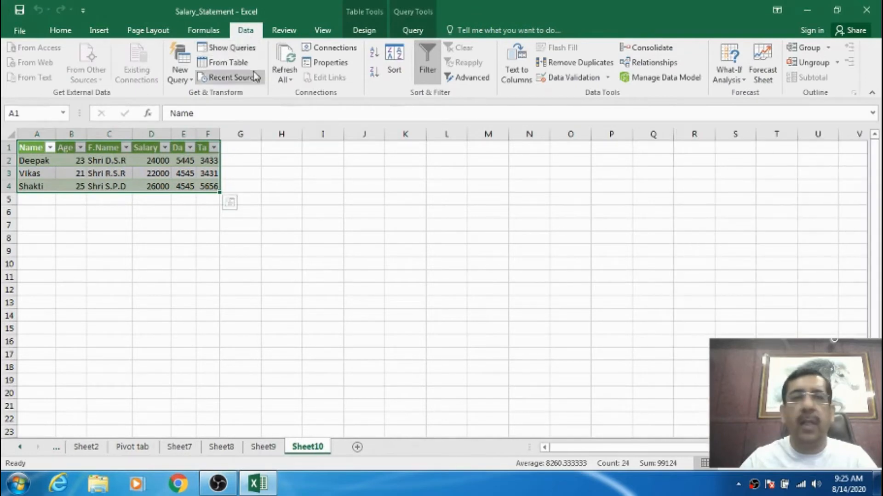
click(230, 52)
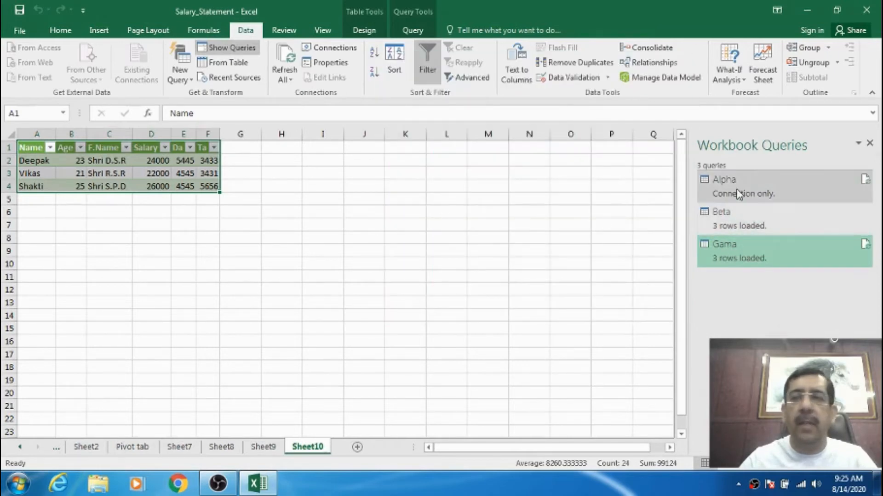
Compare the tables on Sheet8, Sheet9 and Sheet10, return to Sheet8 and select the Alpha query.
mouse_move(737, 193)
click(223, 448)
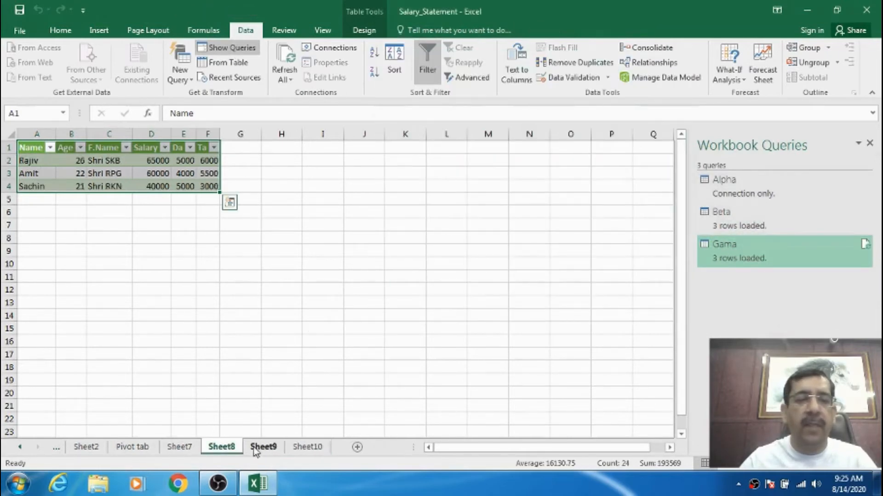
click(268, 448)
click(307, 447)
click(222, 447)
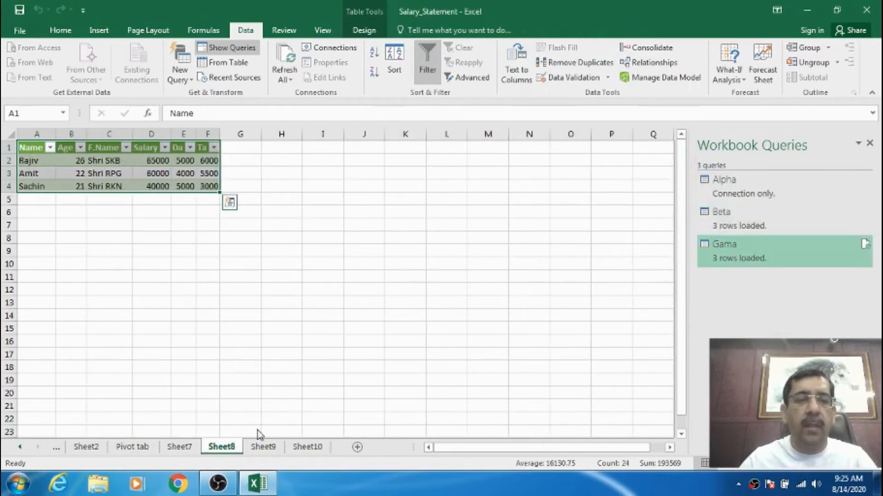
click(32, 149)
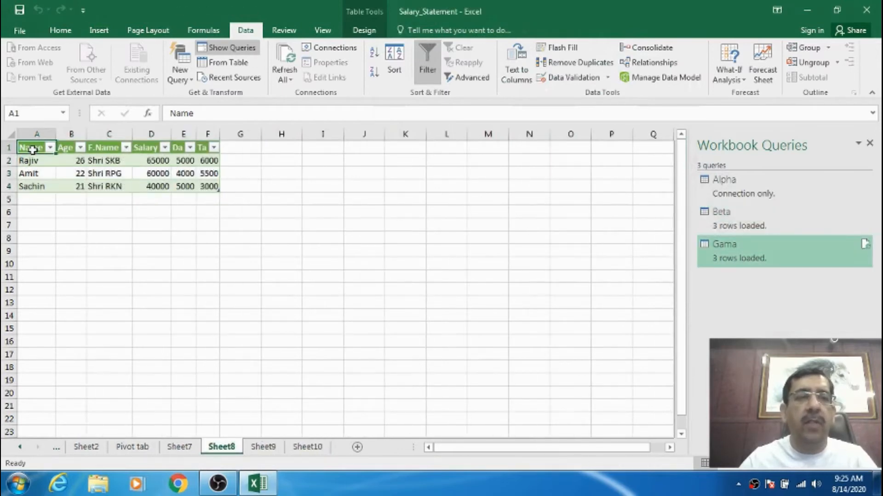
click(699, 188)
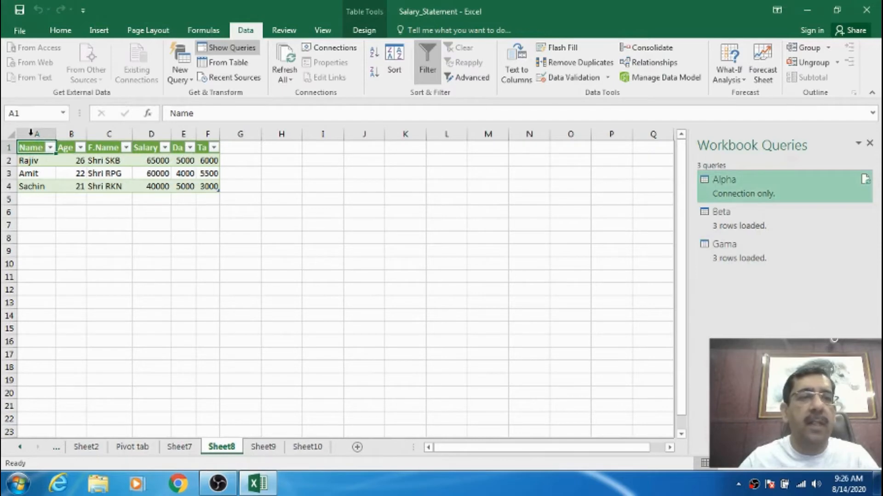
Start a Merge of workbook queries with Alpha as the first table and Beta as the second.
click(181, 75)
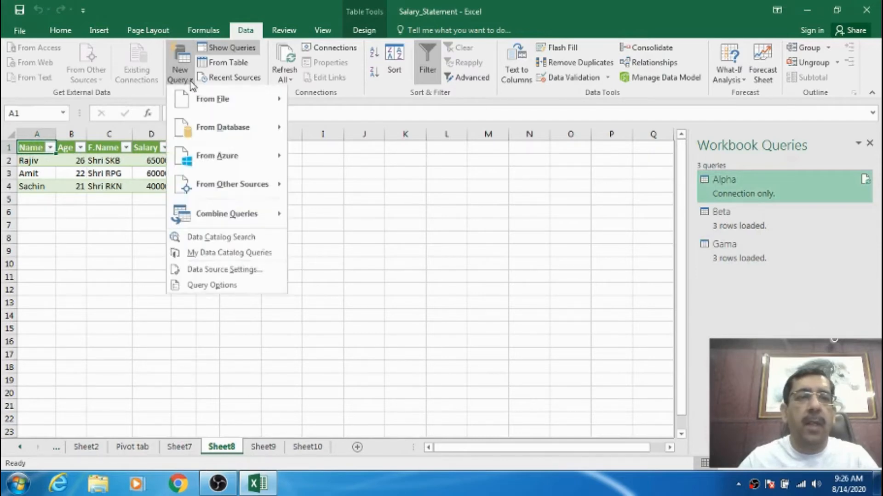
mouse_move(209, 101)
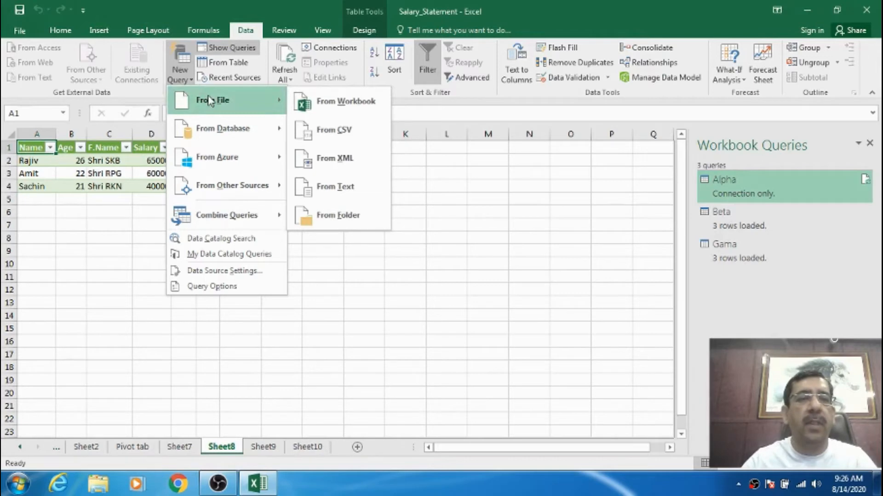
mouse_move(280, 128)
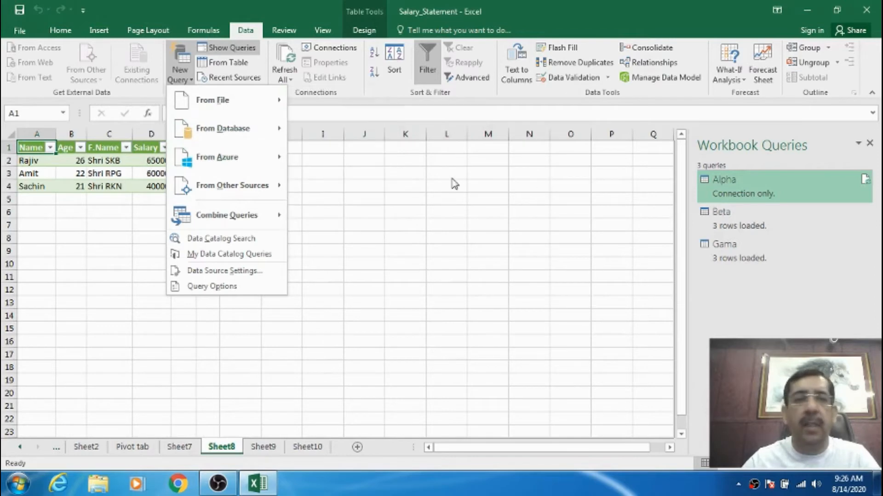
mouse_move(214, 221)
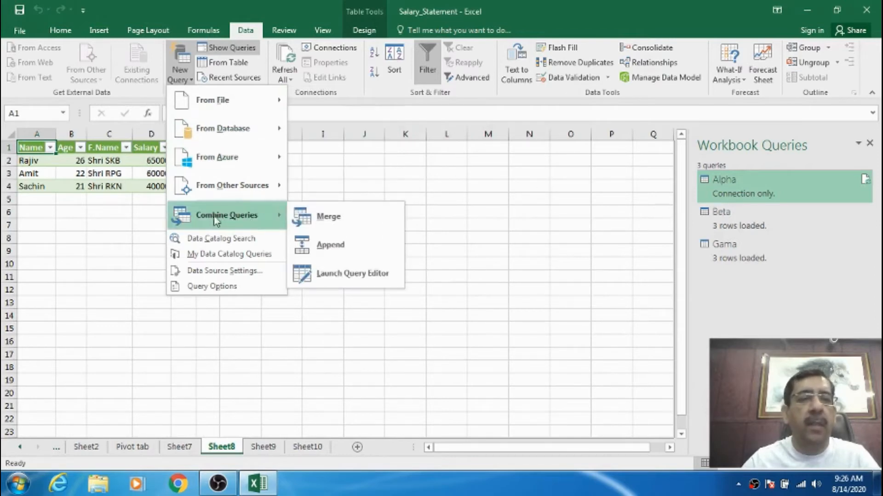
click(328, 214)
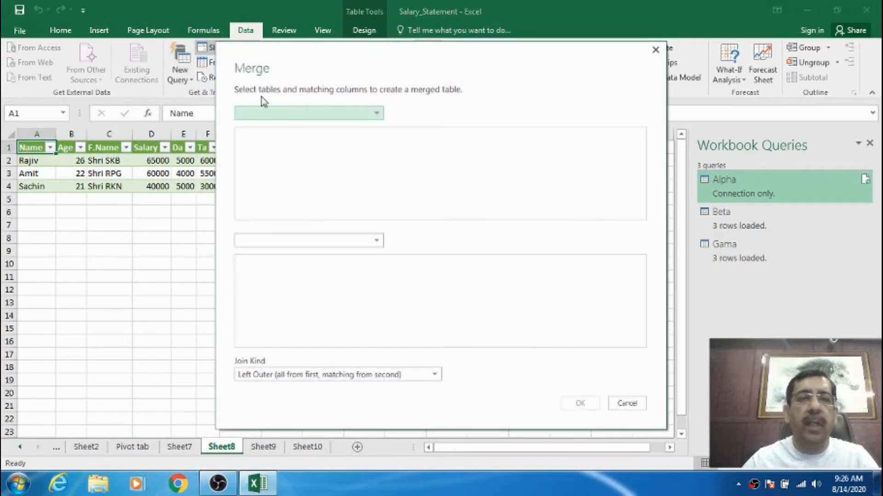
click(375, 113)
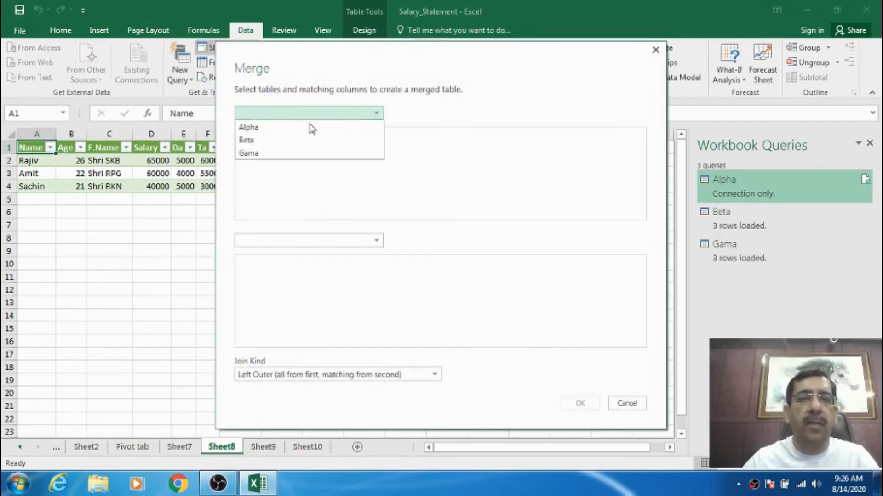
click(267, 131)
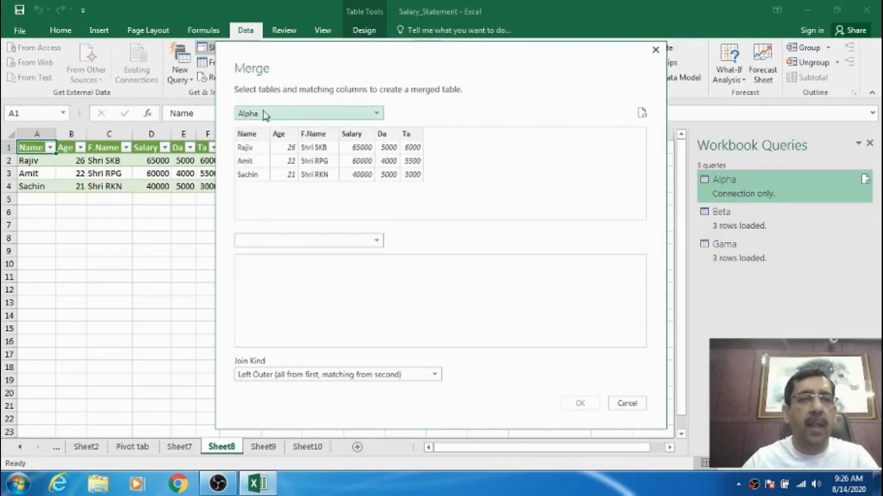
click(376, 241)
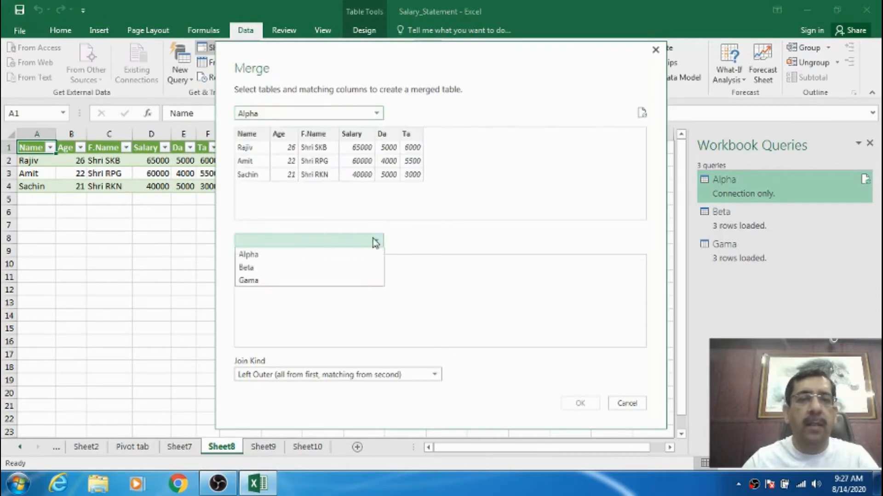
click(251, 269)
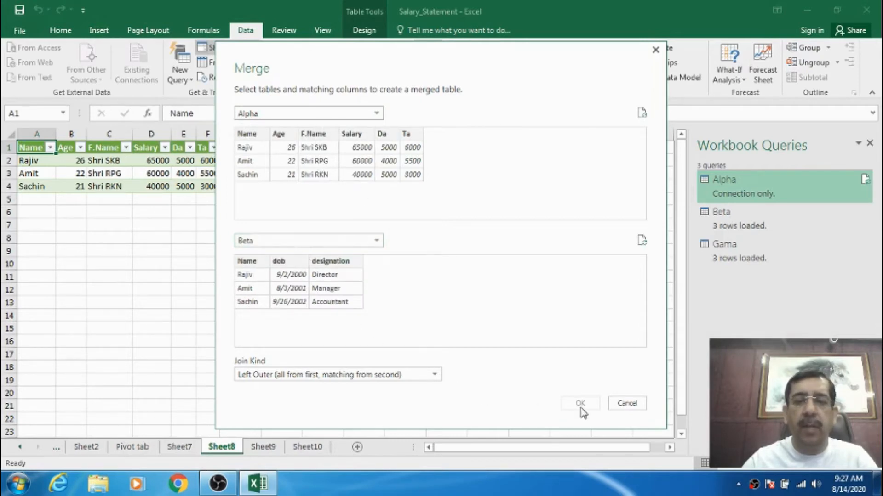
Match Alpha and Beta on their Name columns with the Left Outer join and create the merged query.
click(252, 137)
click(253, 263)
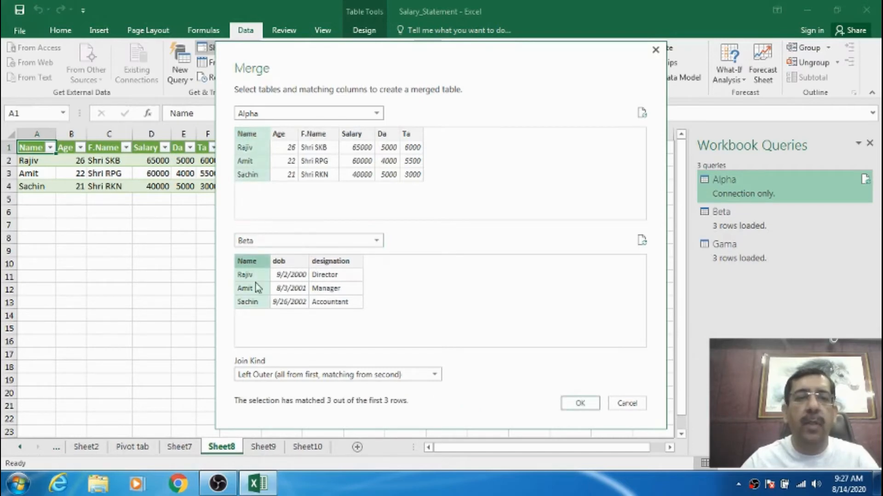
click(580, 403)
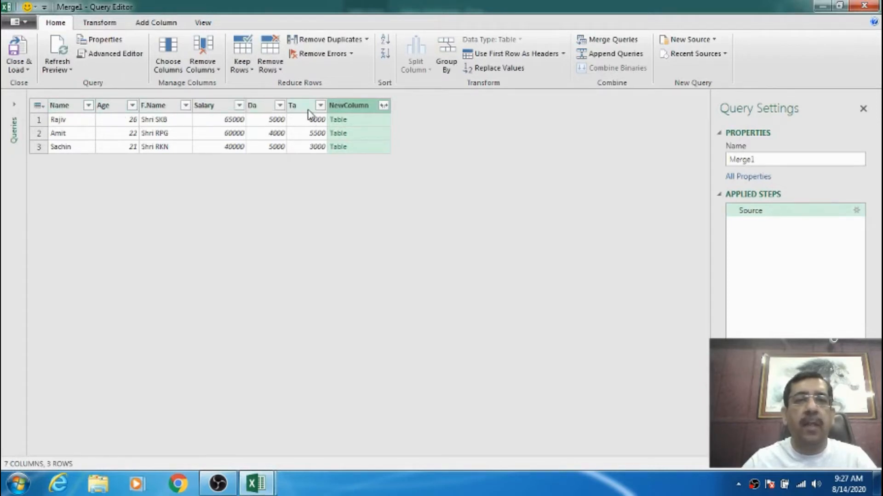
Expand NewColumn to only the dob and designation columns, keeping the original column name as prefix.
click(384, 106)
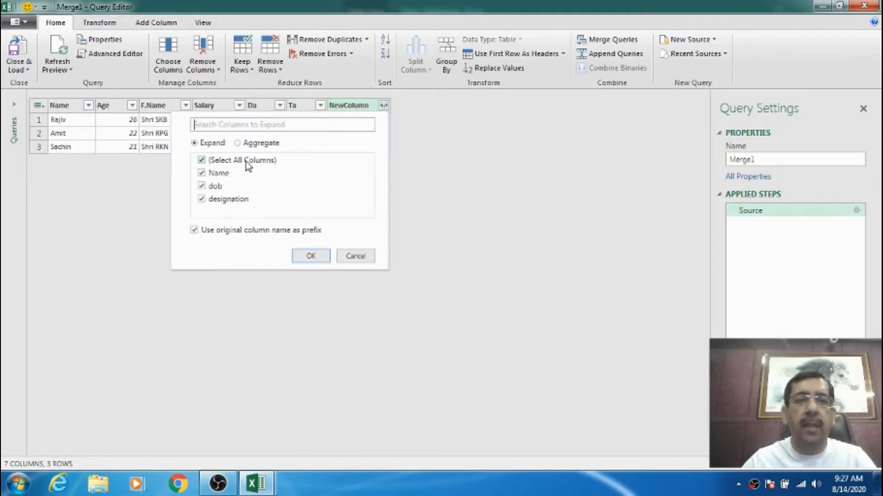
click(203, 160)
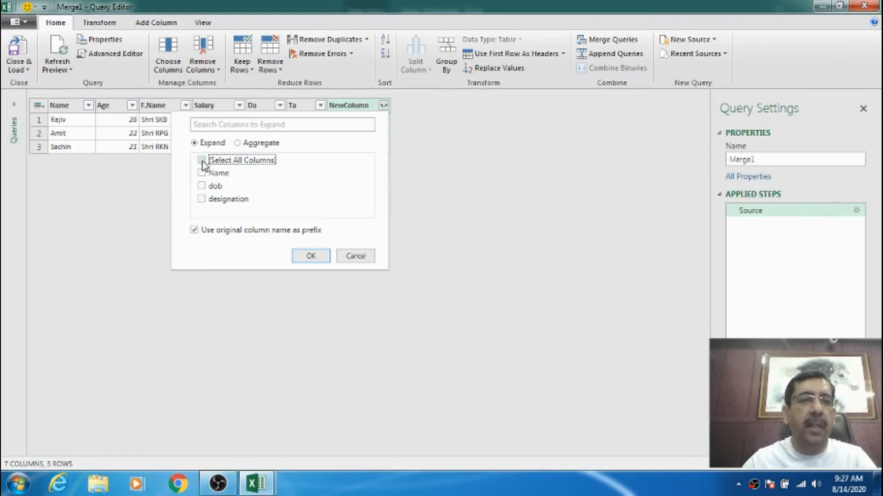
click(202, 186)
click(202, 199)
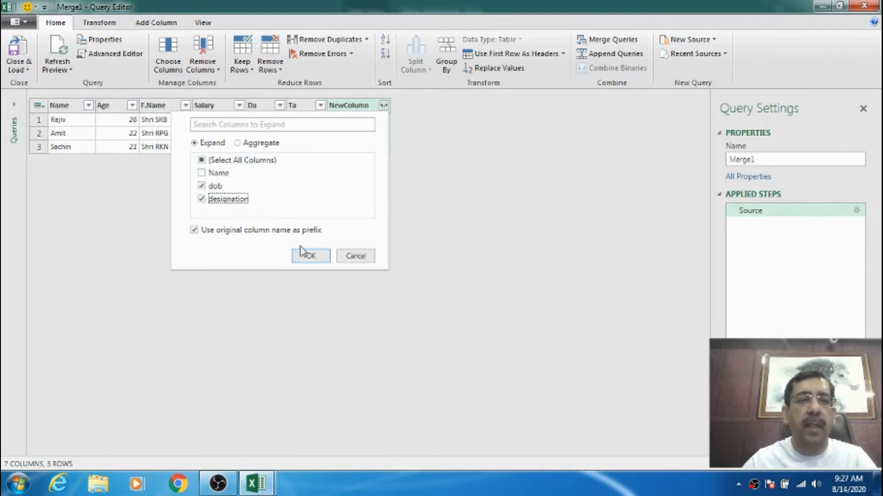
click(311, 257)
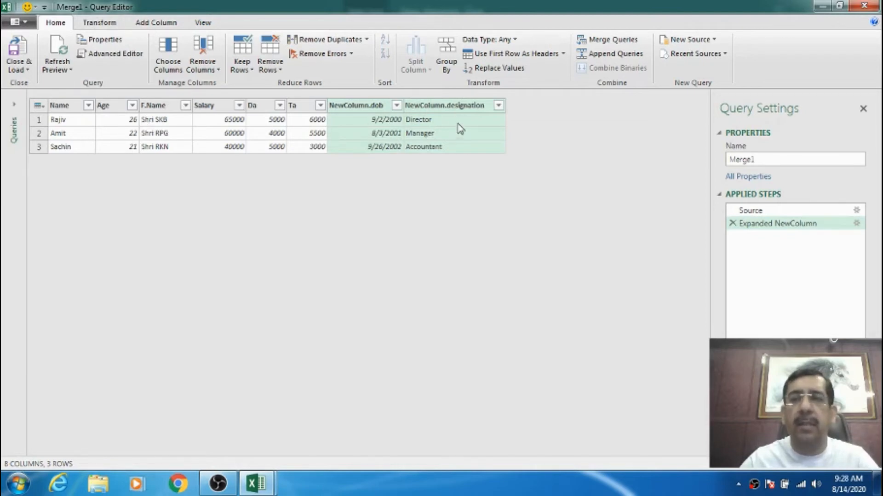
Close the Query Editor keeping the changes to load Merge1 into the workbook, and deselect the loaded table.
click(865, 6)
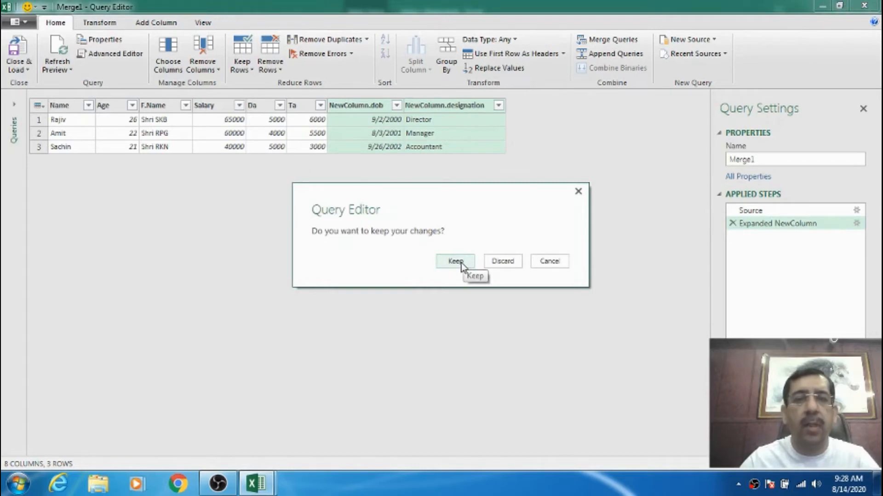
click(461, 264)
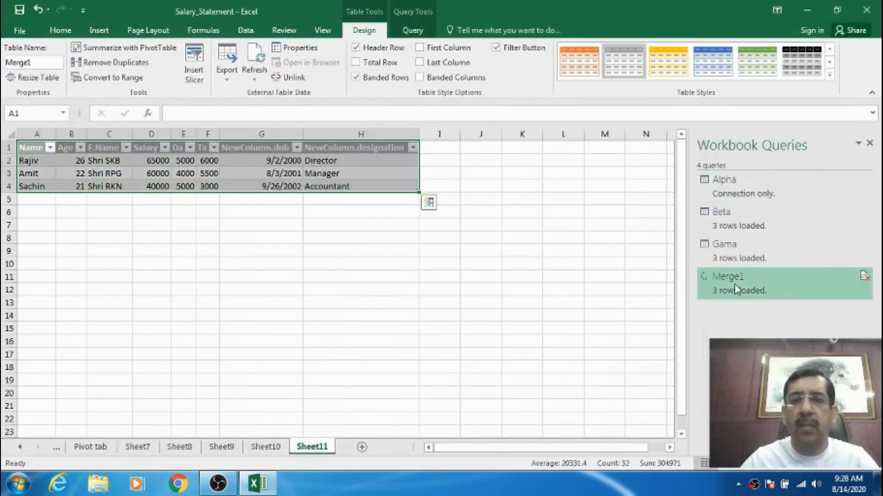
mouse_move(735, 285)
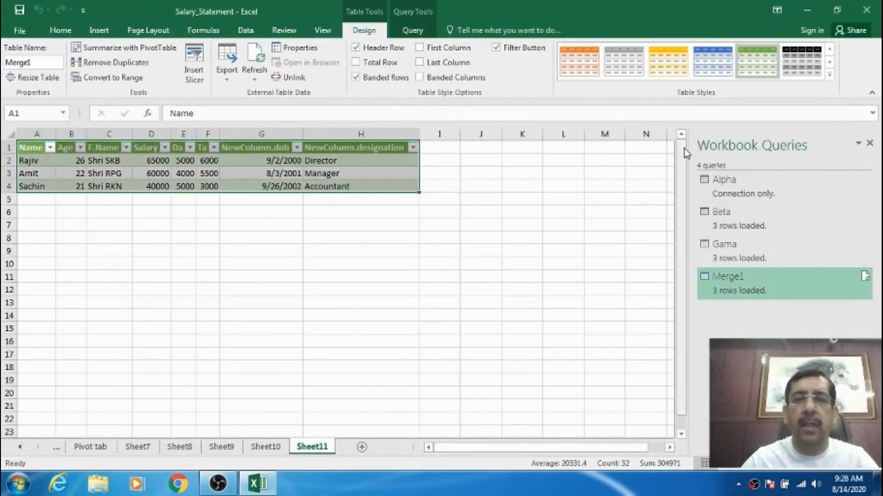
click(326, 317)
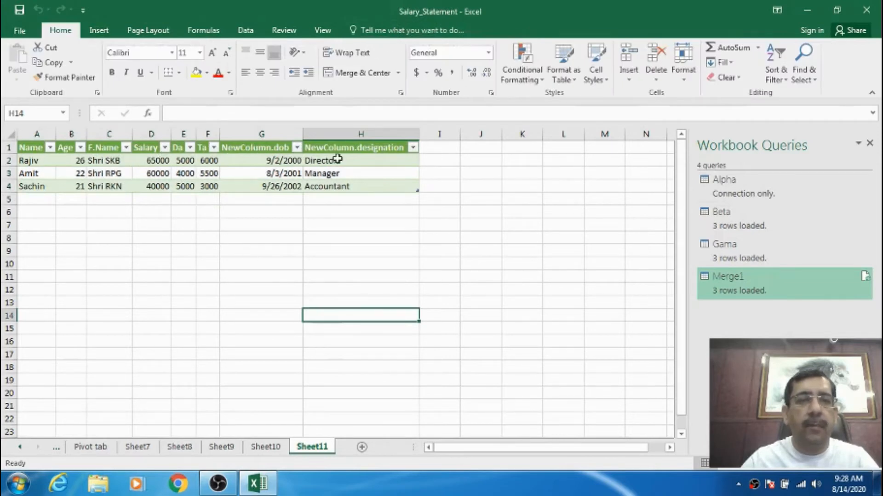
Return to the table on Sheet8, select its Name header cell and select the Alpha query.
click(179, 447)
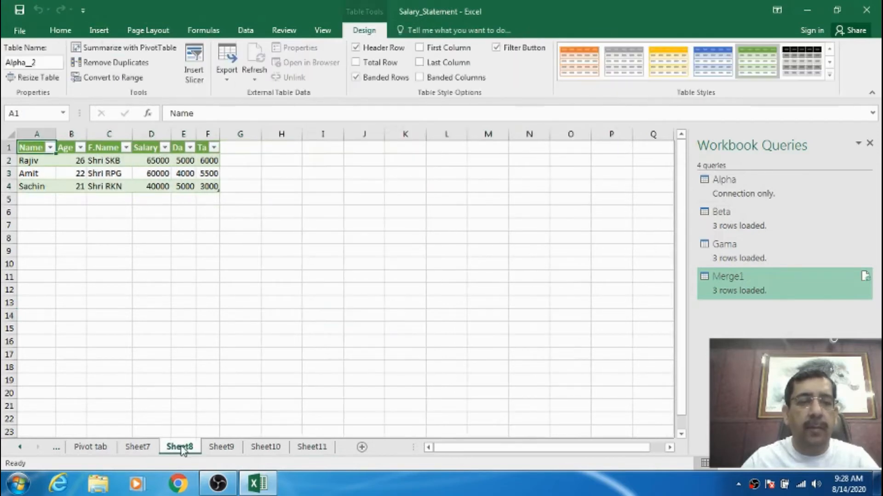
click(278, 224)
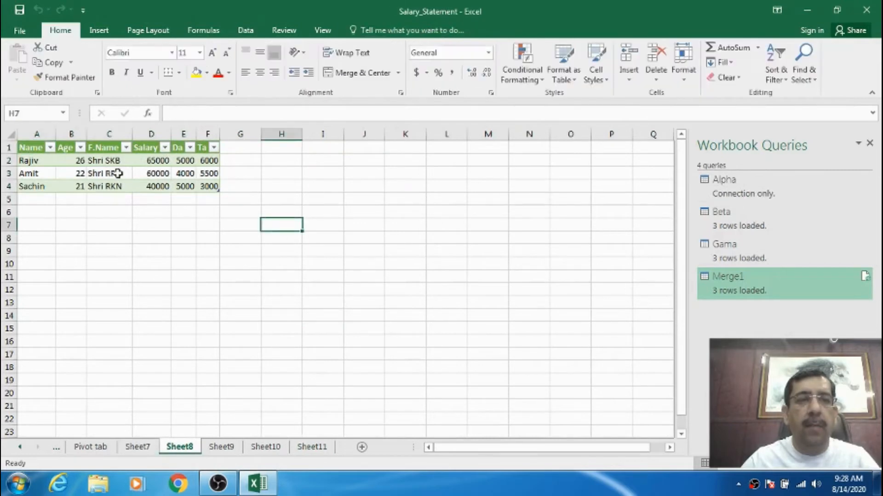
click(39, 148)
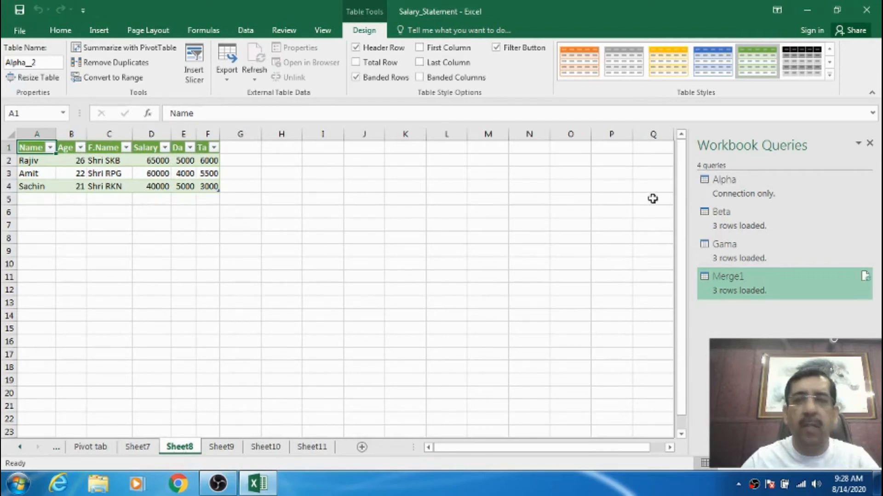
click(727, 191)
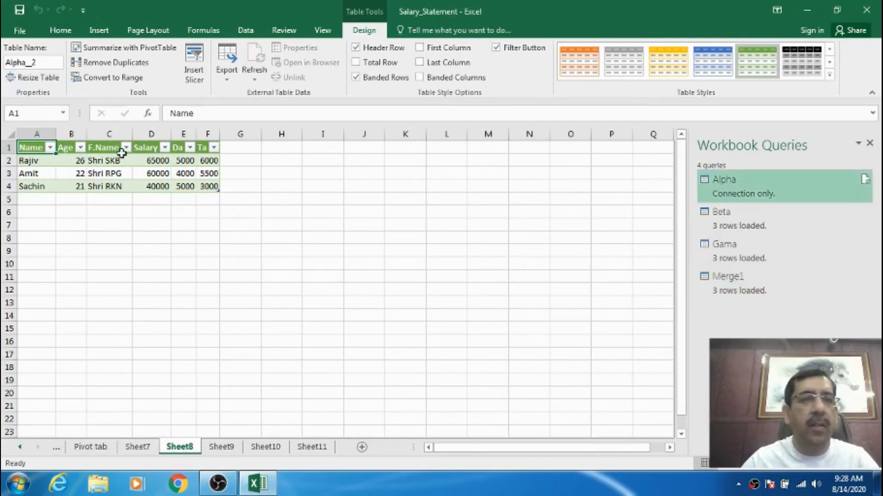
Start an Append of workbook queries with Alpha as the primary table and Beta as the table to append.
click(246, 32)
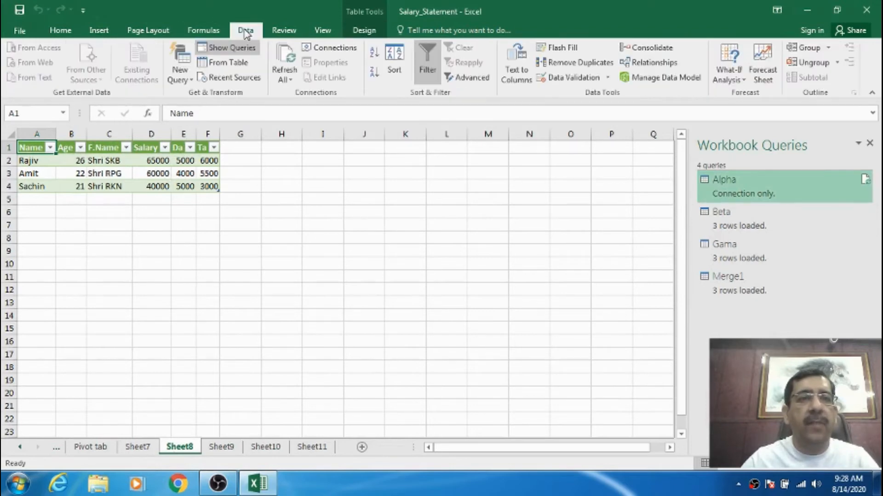
click(192, 84)
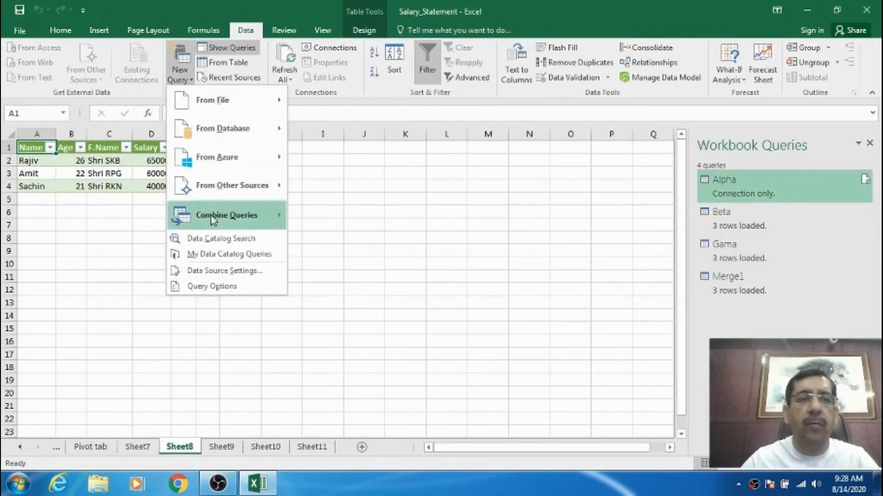
mouse_move(249, 221)
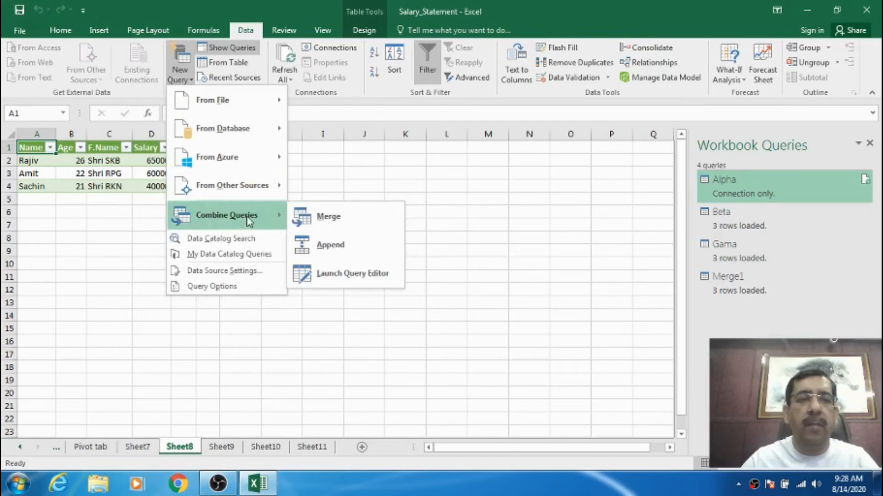
click(341, 248)
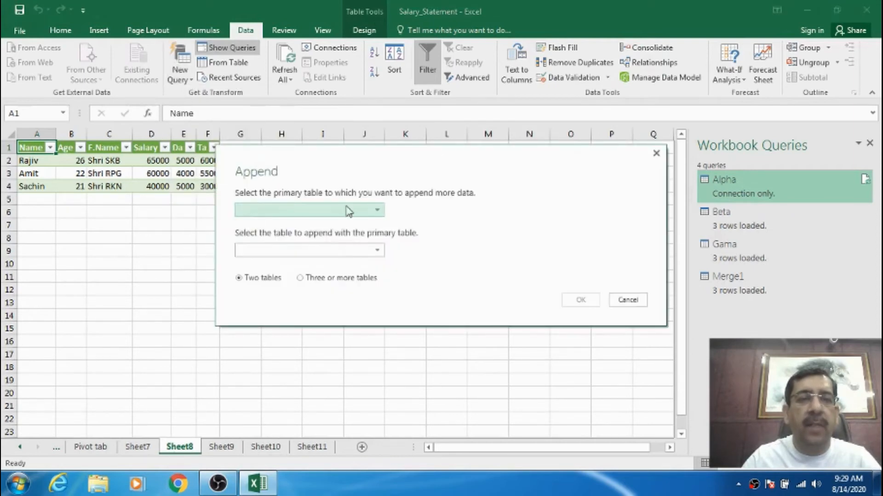
click(377, 210)
click(286, 223)
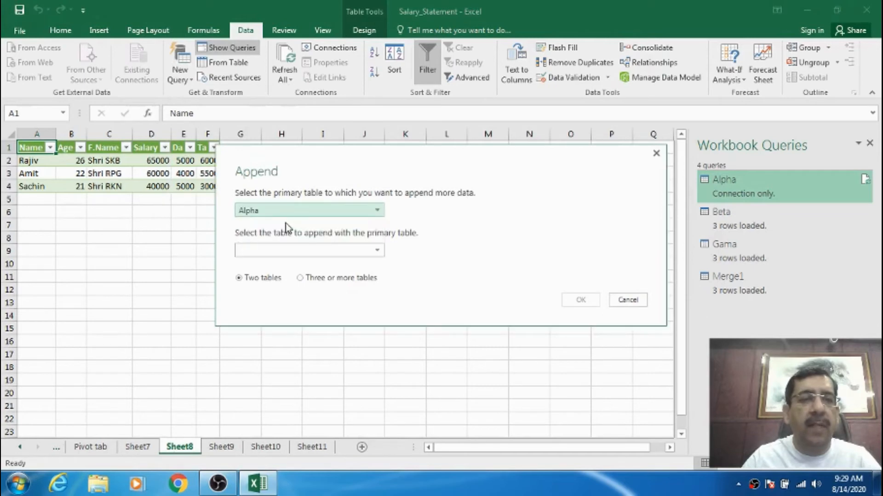
click(381, 253)
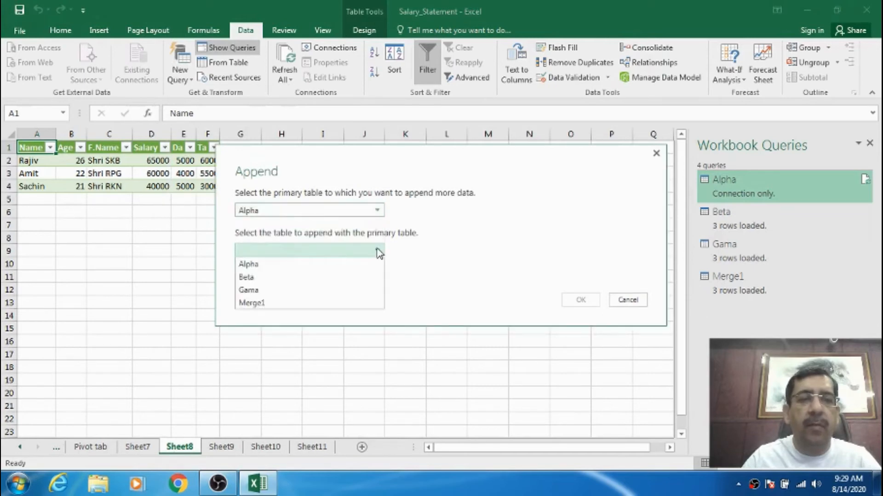
click(261, 274)
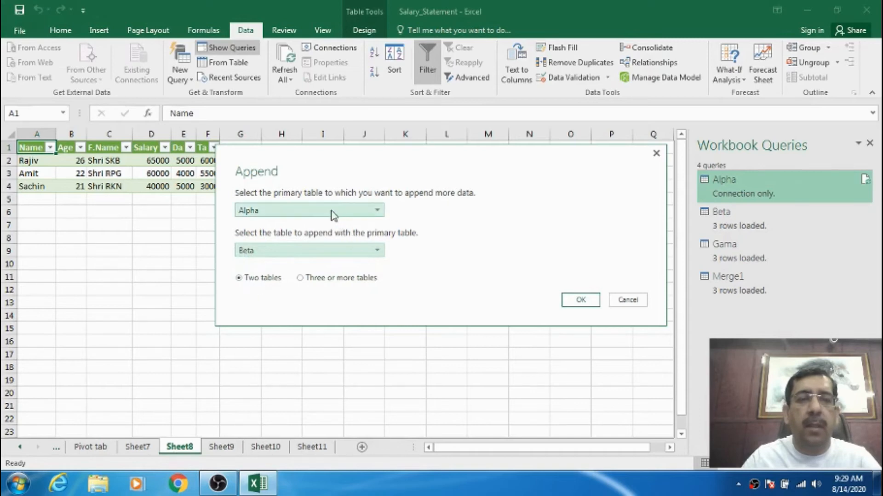
View the option for three or more tables, return to two tables and create the appended query.
click(305, 282)
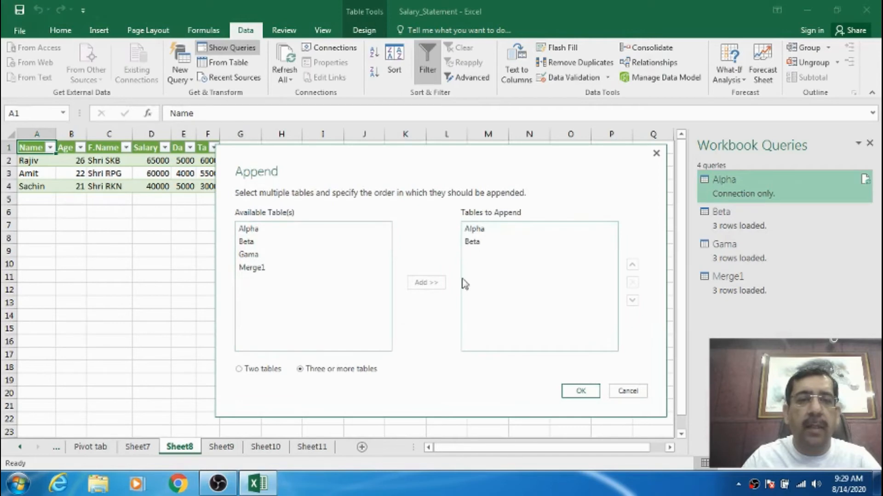
click(272, 370)
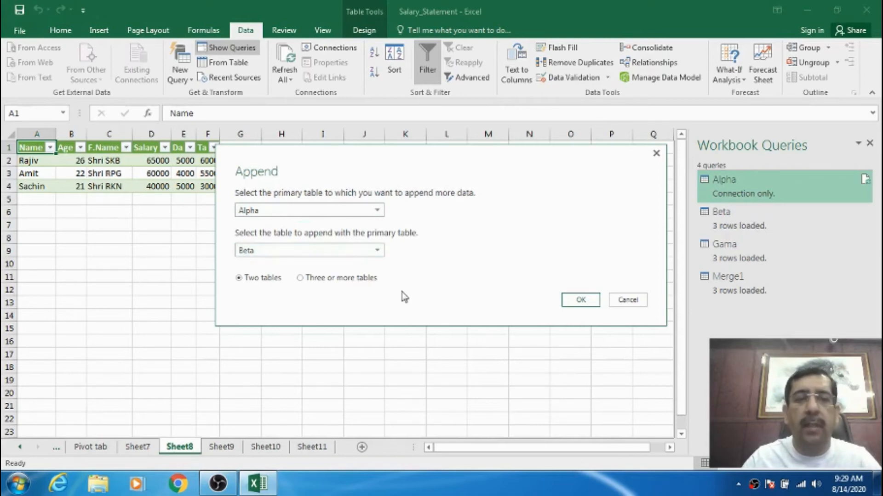
click(589, 300)
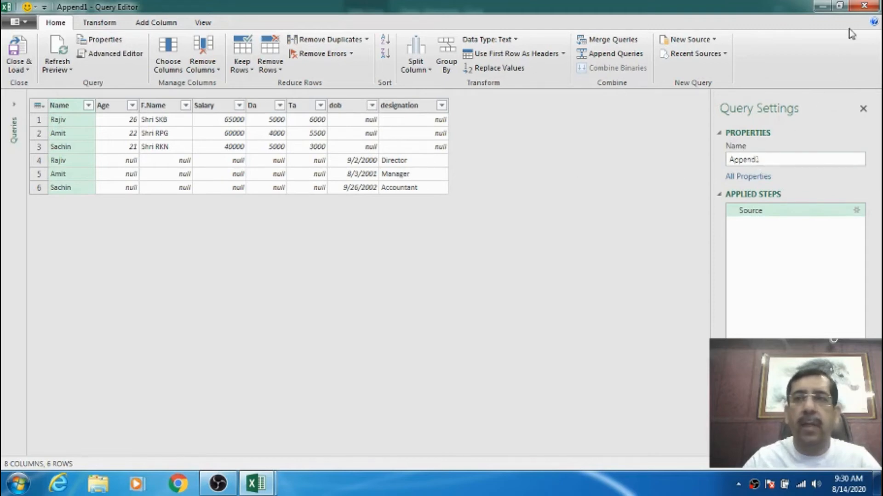
Close the Query Editor keeping the changes to load Append1 into the workbook.
click(864, 5)
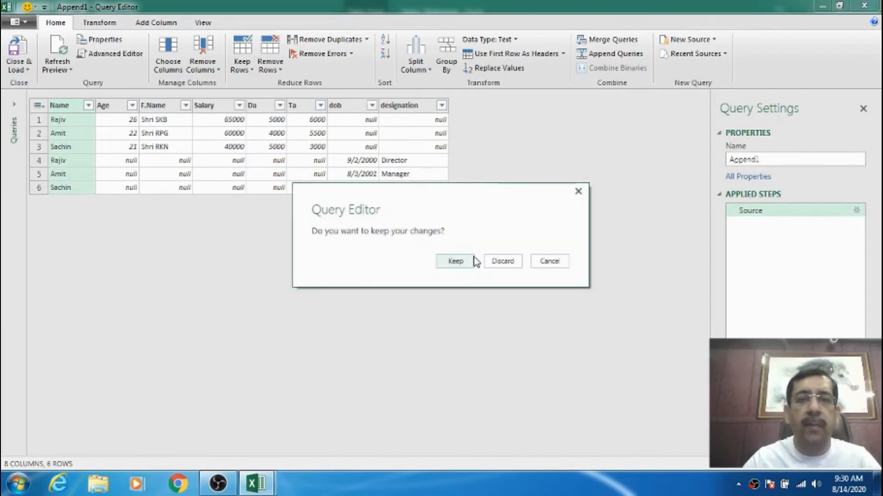
click(468, 260)
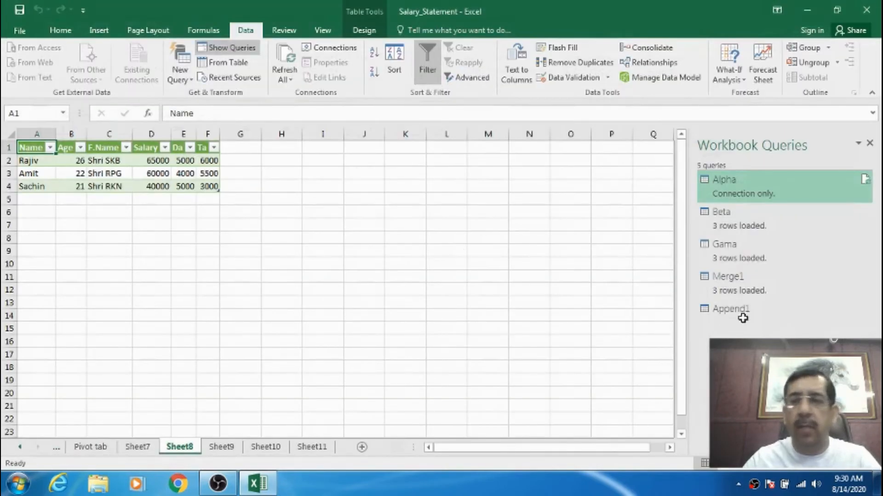
click(745, 321)
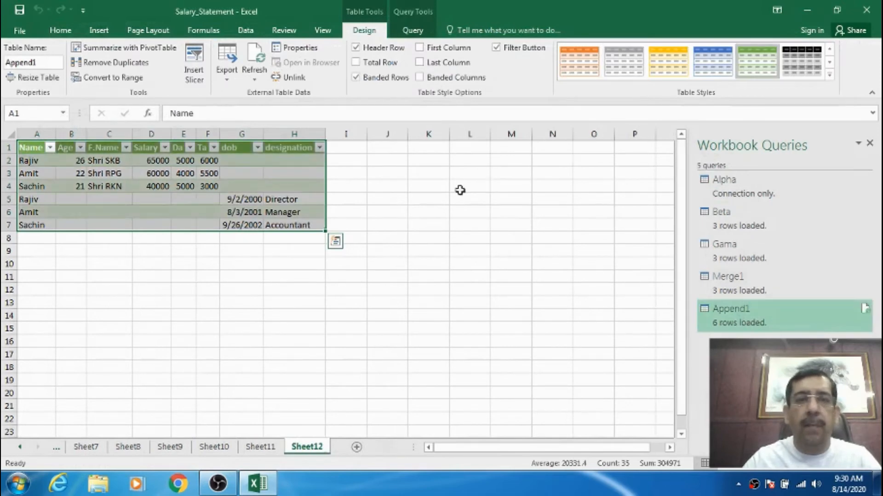
Return to the Alpha table on Sheet8 and select its Name header cell.
click(131, 446)
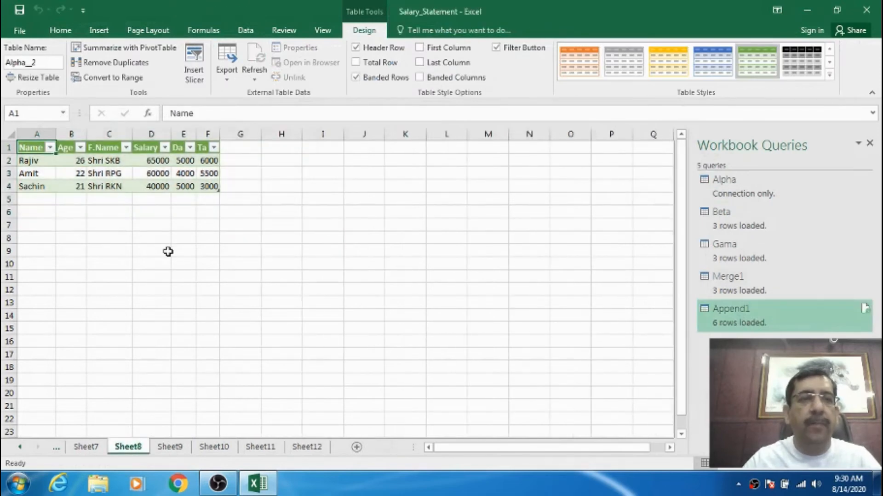
click(45, 225)
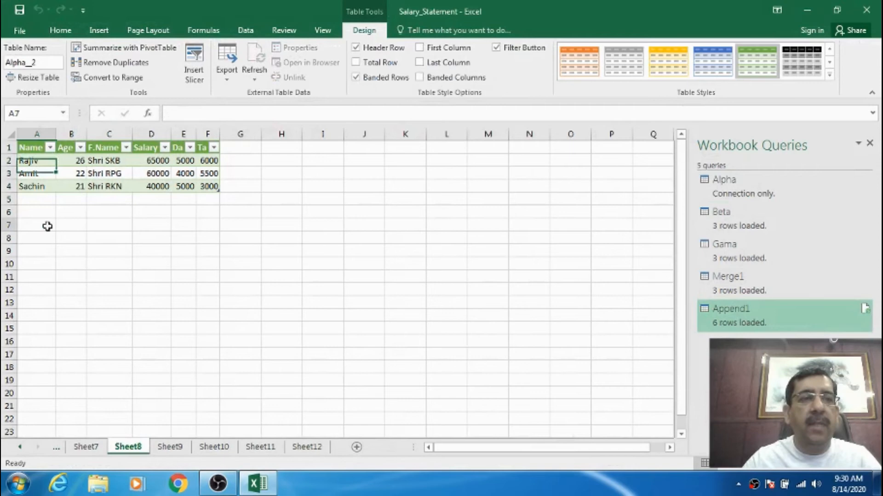
click(31, 146)
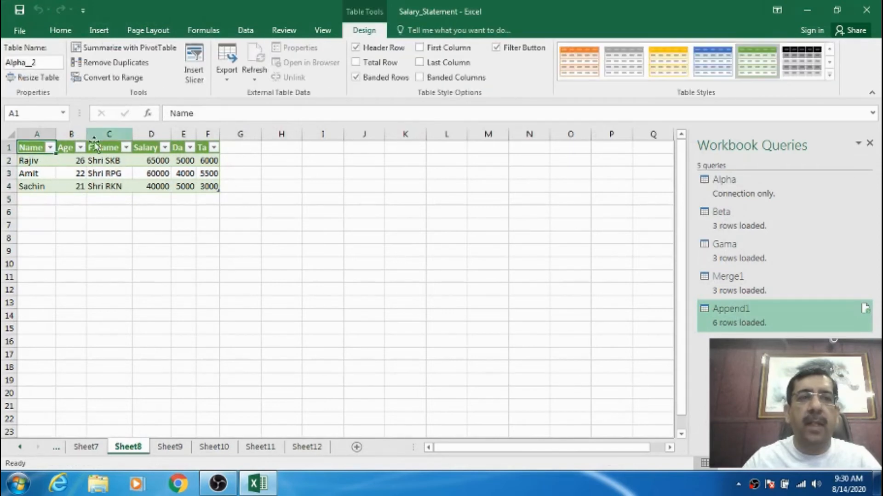
Create an appended query of two tables with Alpha as the primary table and Gama as the table to append.
click(243, 31)
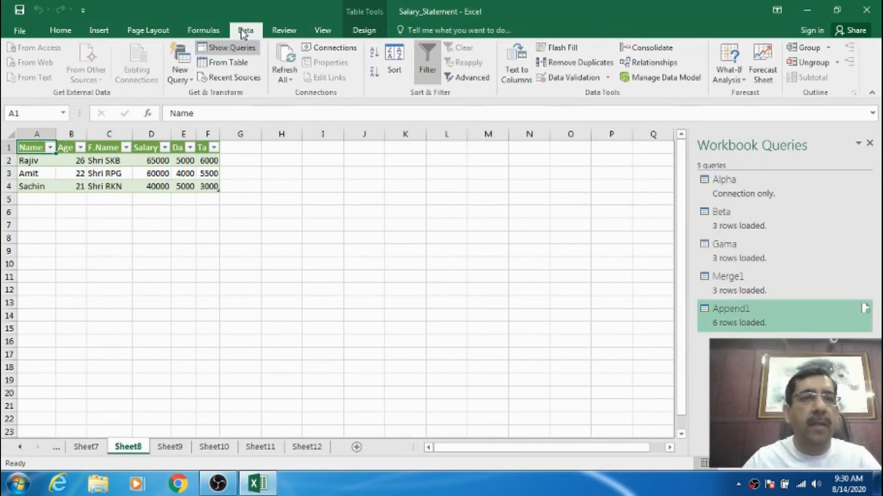
click(189, 81)
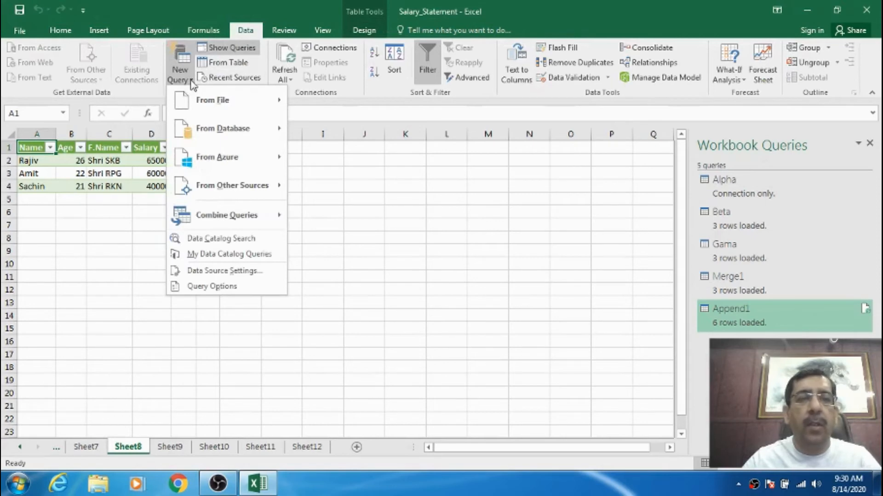
mouse_move(210, 104)
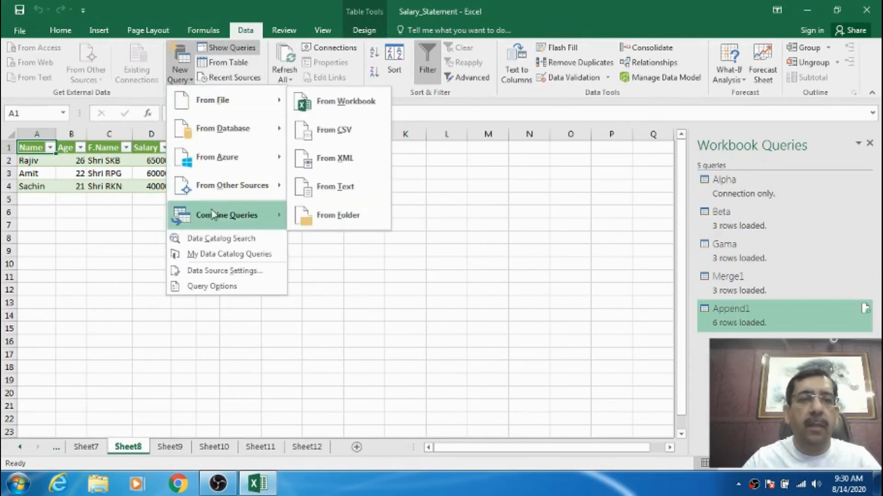
mouse_move(243, 216)
click(340, 239)
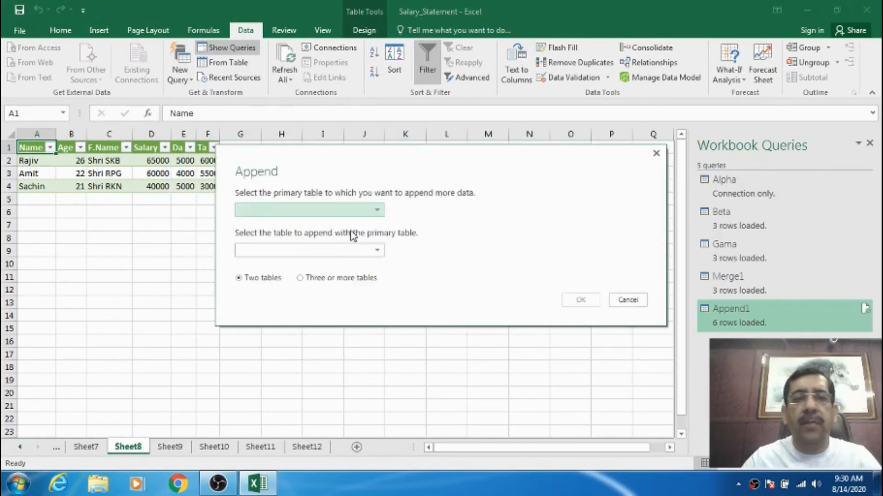
click(377, 209)
click(290, 224)
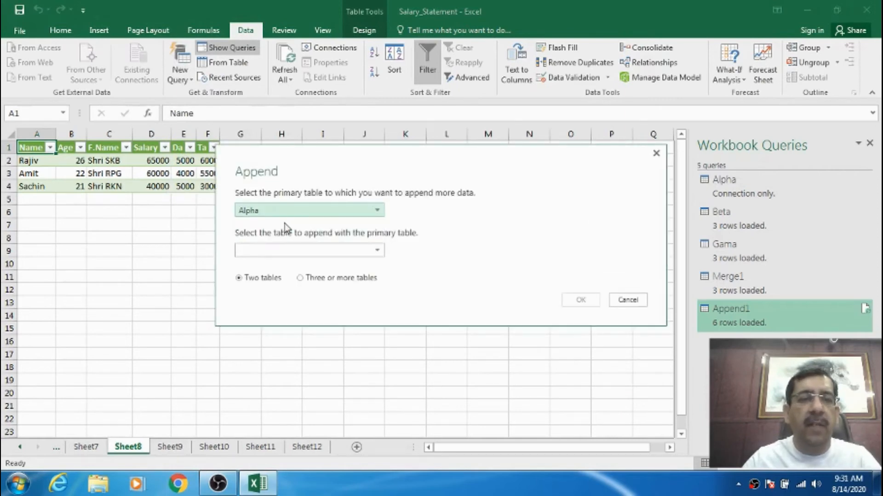
click(377, 250)
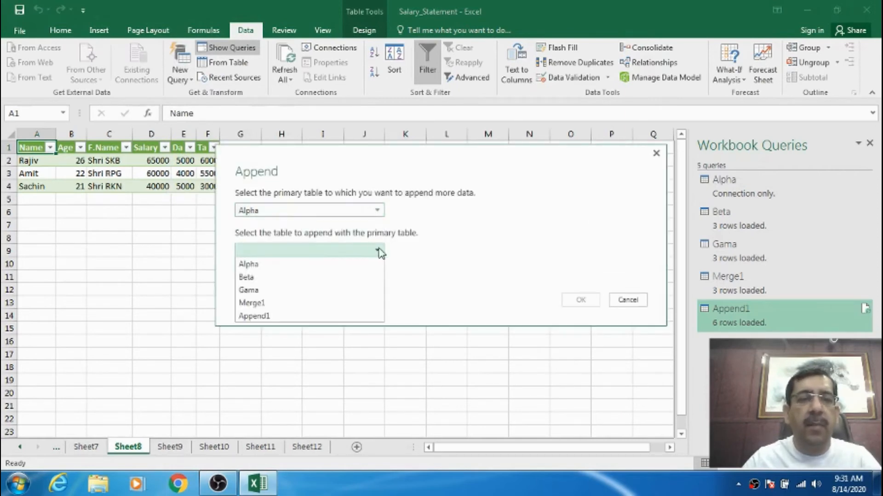
click(258, 291)
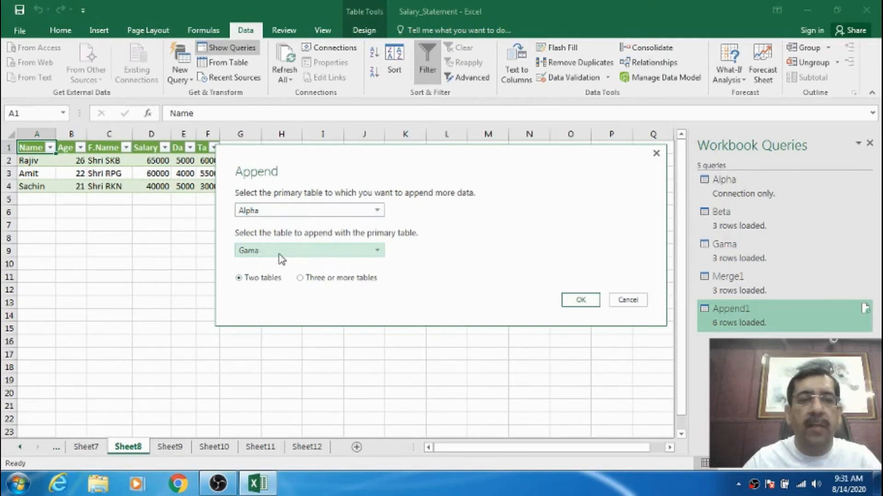
click(581, 299)
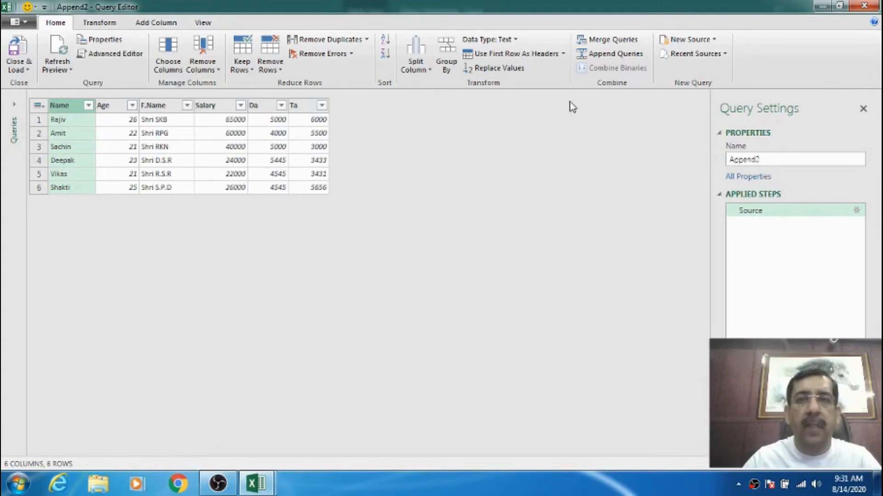
Examine the appended rows in the query preview, checking the Da, Name and F.Name columns.
click(269, 148)
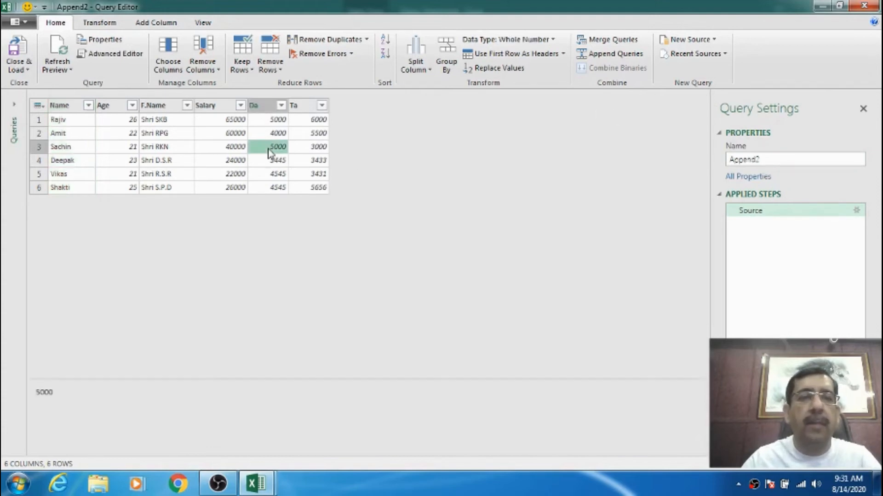
click(66, 106)
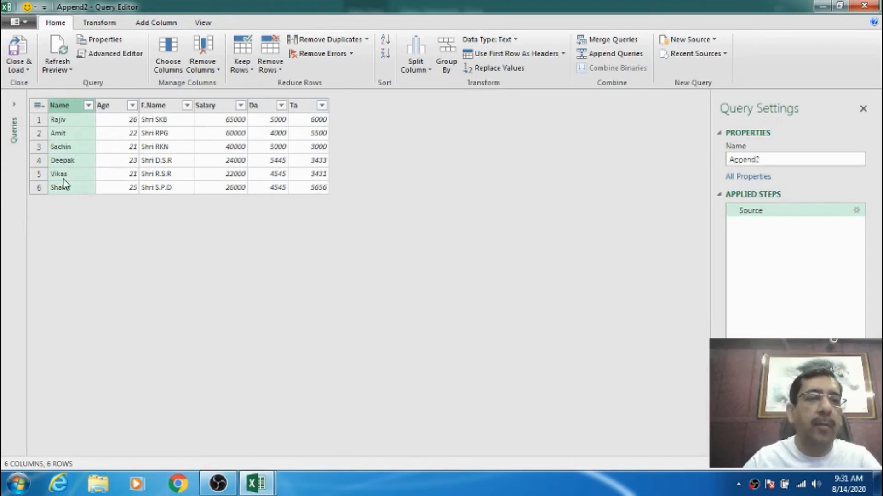
click(142, 123)
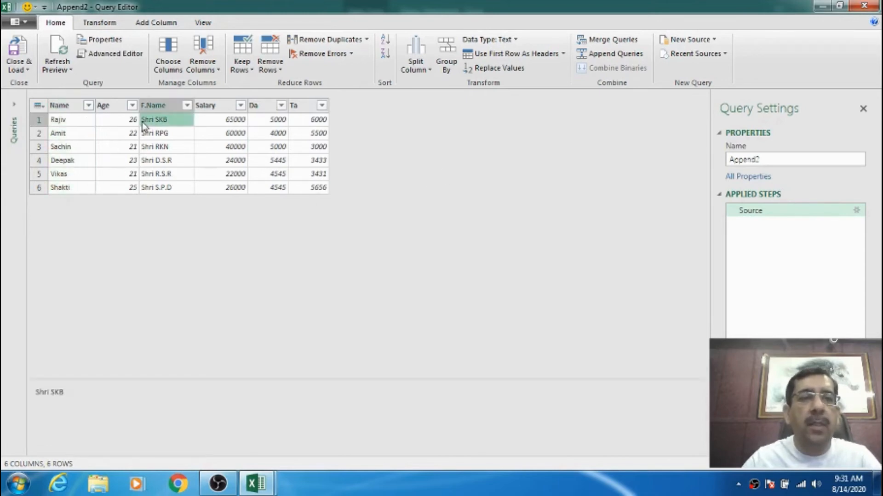
click(71, 106)
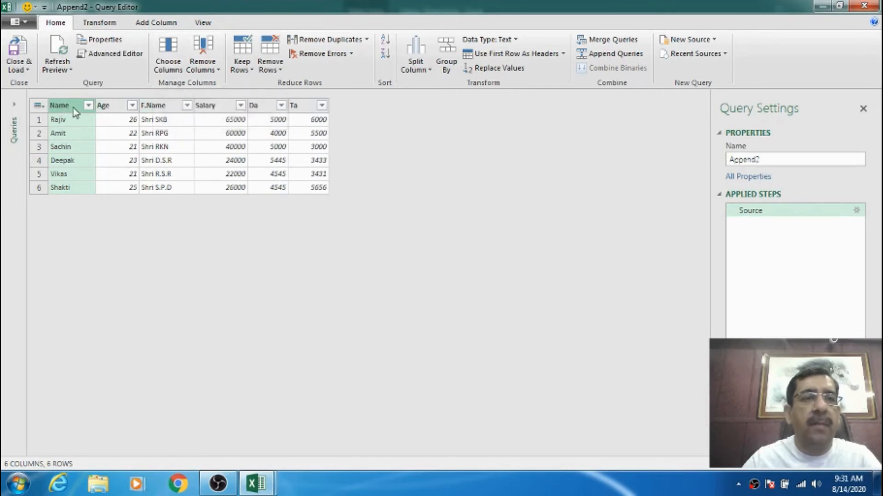
Exclude the F.Name and Age columns from the columns to keep in the Append2 query.
click(178, 72)
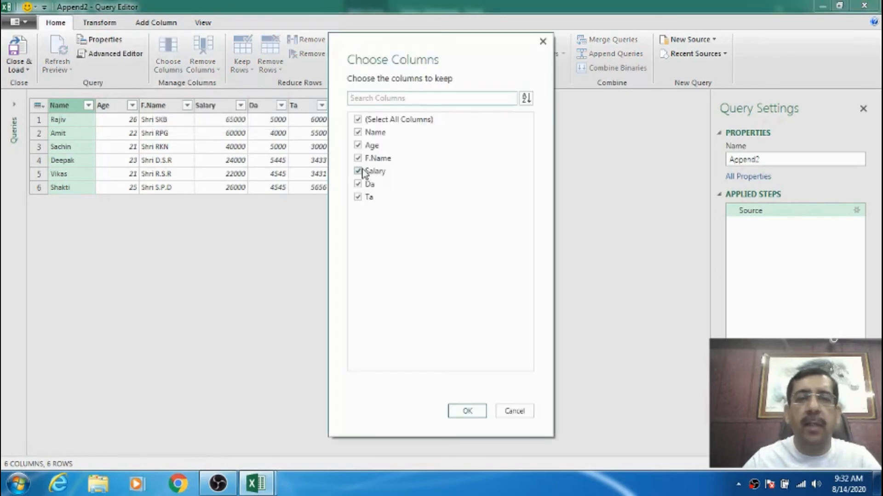
click(359, 158)
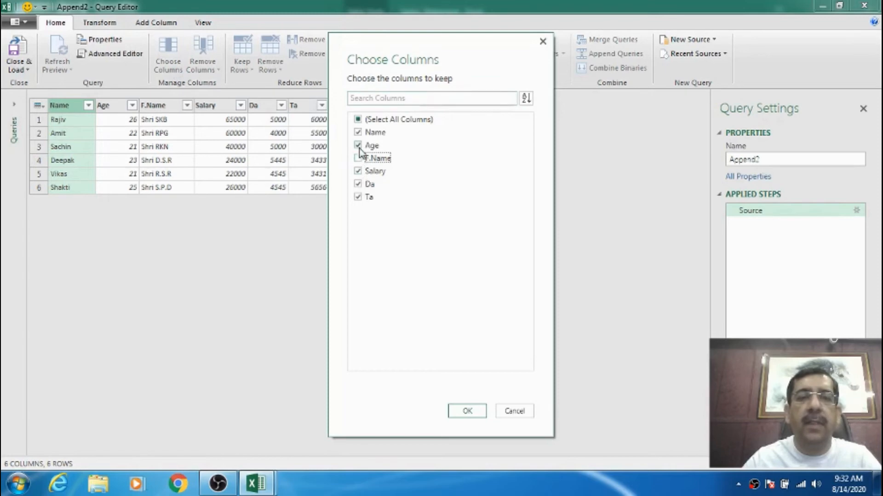
click(358, 145)
click(465, 411)
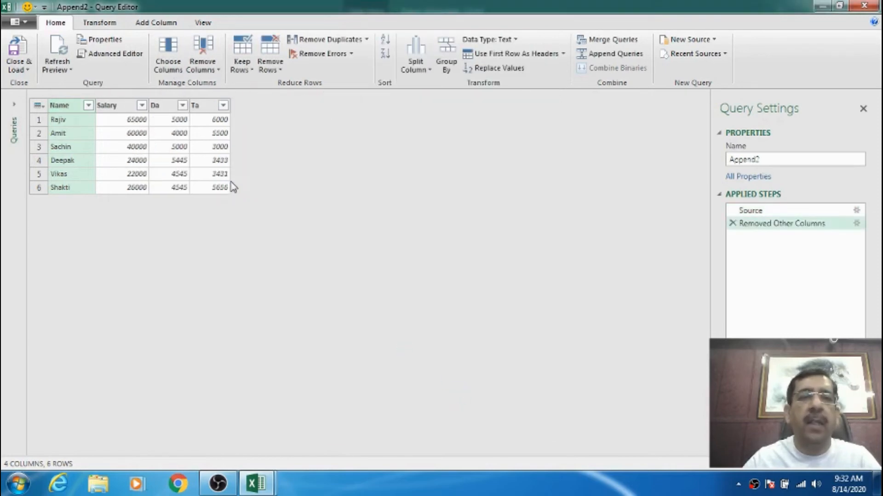
Include the Age and F.Name columns again in the columns to keep.
click(169, 69)
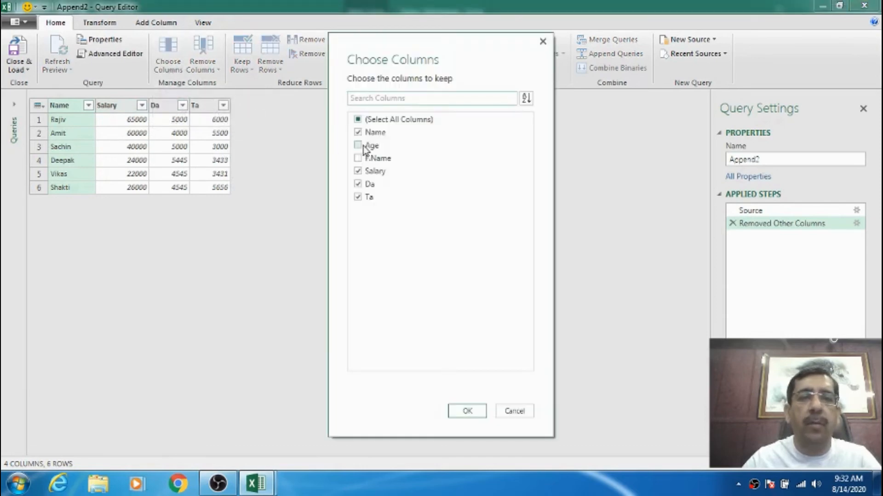
click(358, 145)
click(358, 158)
click(466, 410)
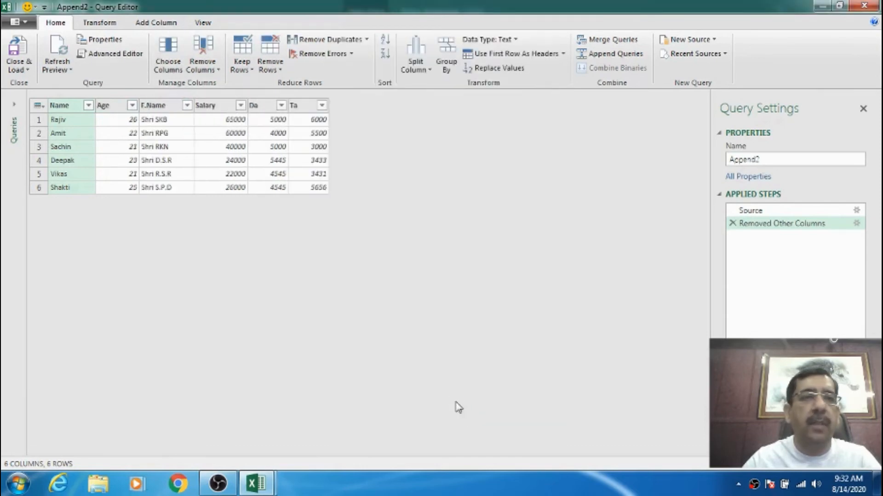
Select the F.Name column and view the options for removing columns without applying any.
click(219, 73)
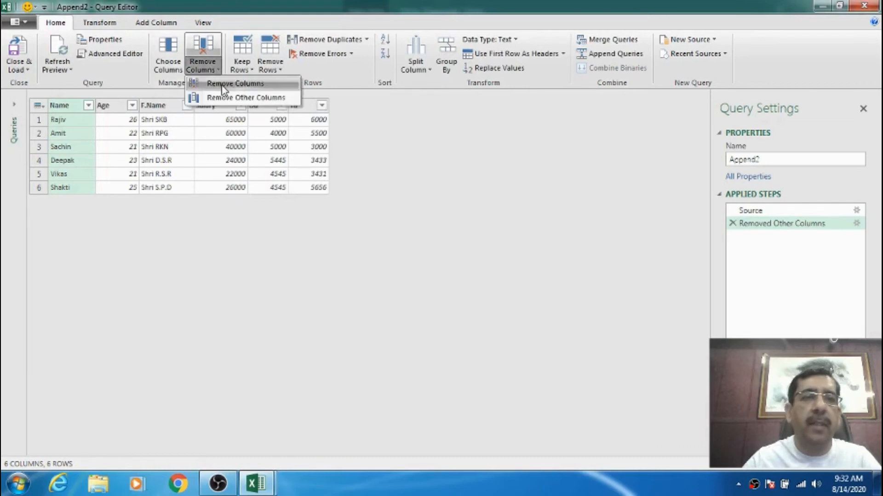
click(162, 105)
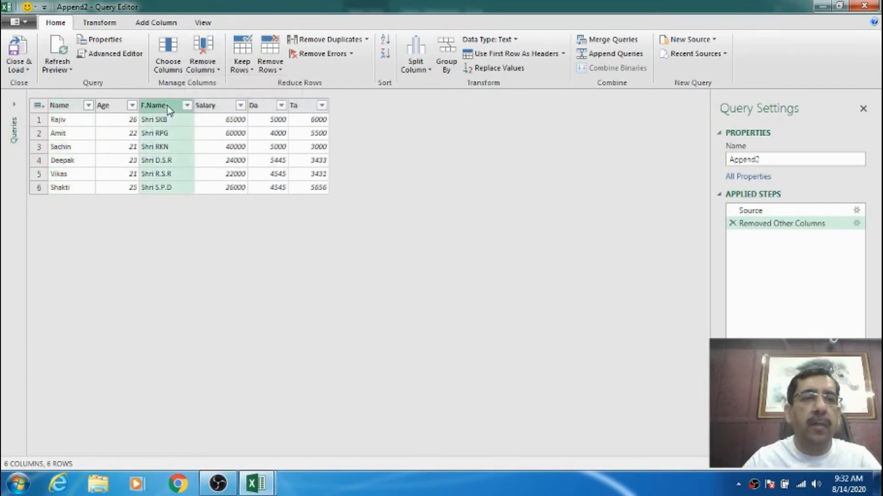
click(209, 73)
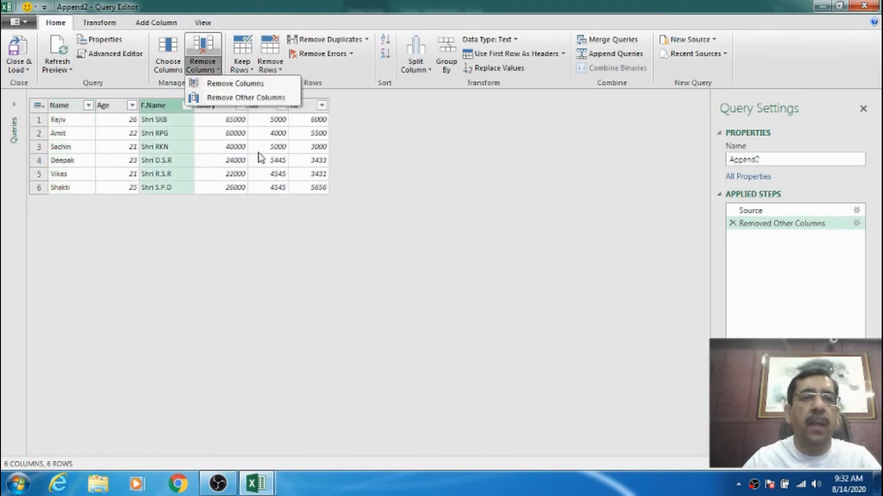
click(57, 108)
Keep only the top 4 rows of the Append2 query.
click(248, 71)
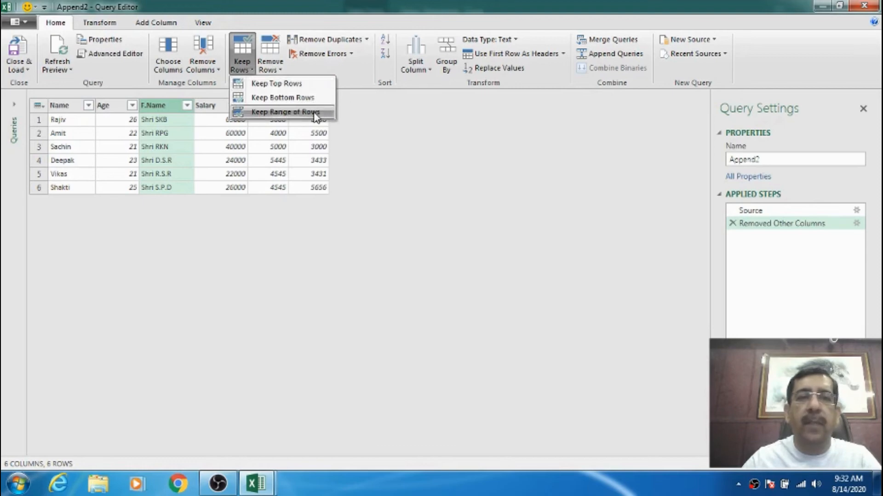
click(300, 85)
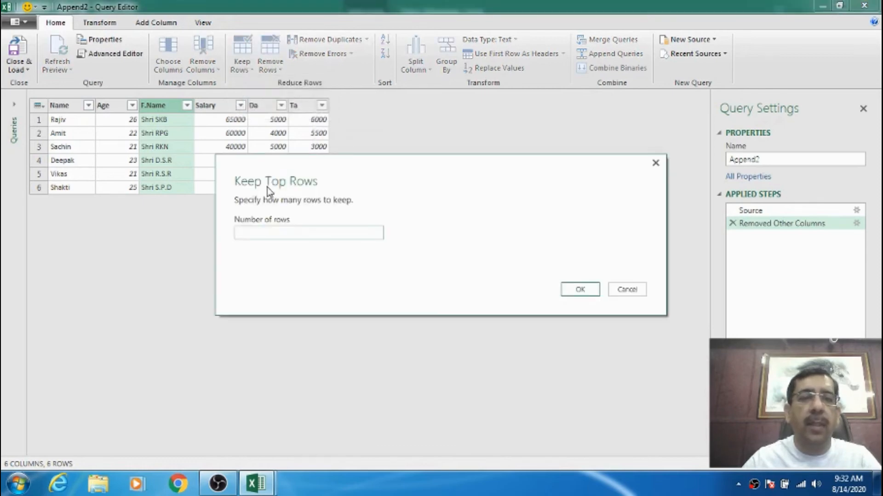
click(257, 233)
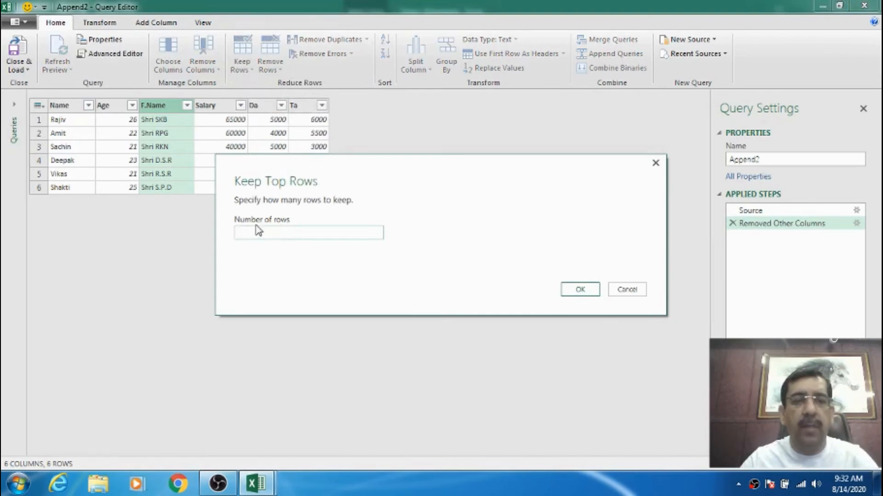
text(4)
click(581, 290)
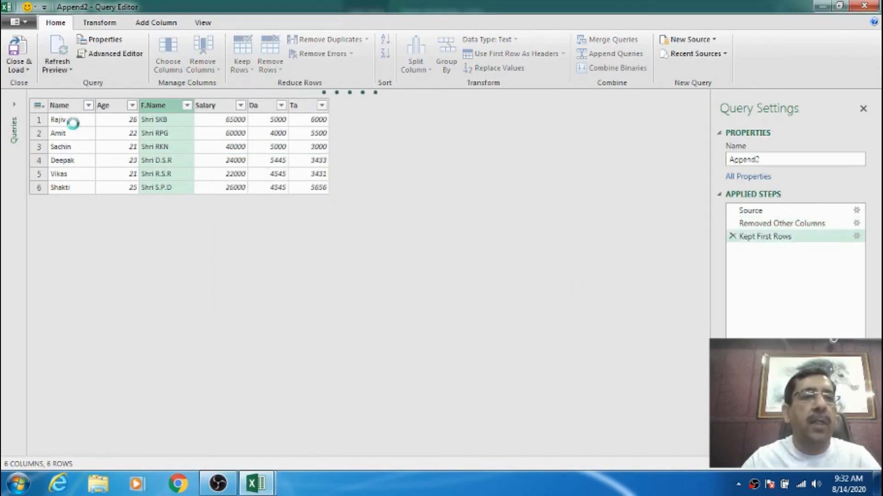
Reopen the row-keeping setting and set the number of top rows to keep to 7.
click(244, 67)
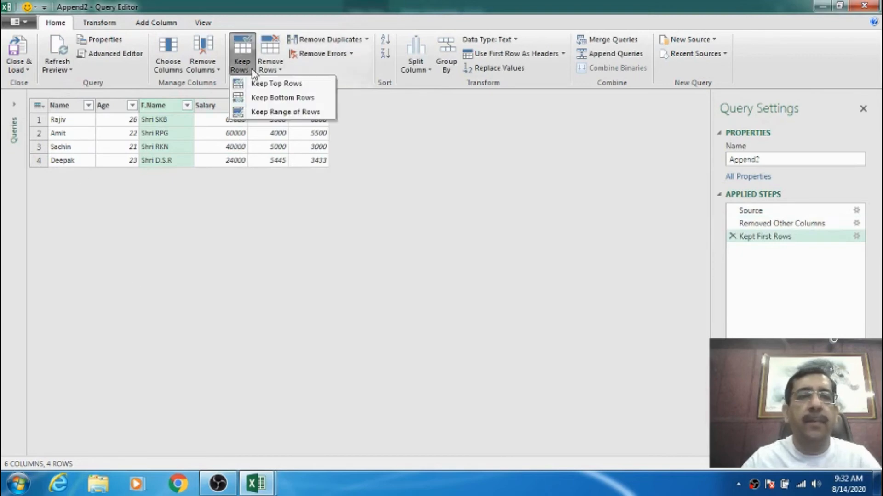
click(322, 112)
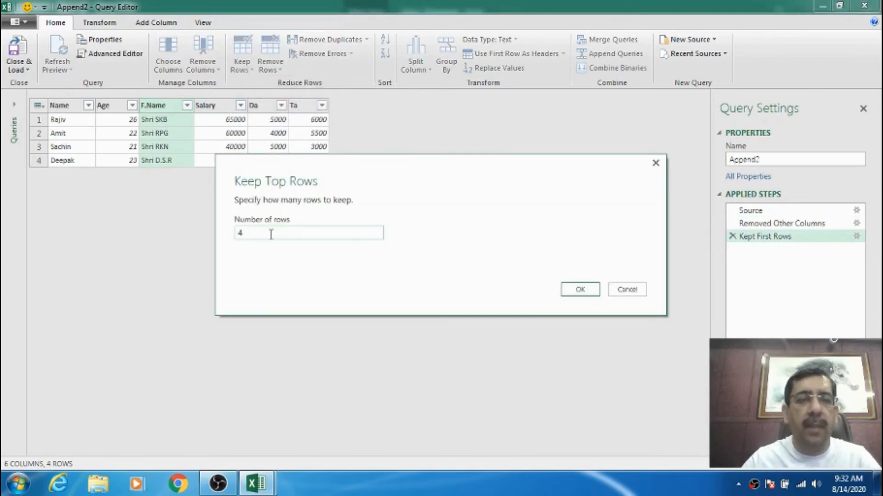
drag(257, 236, 218, 239)
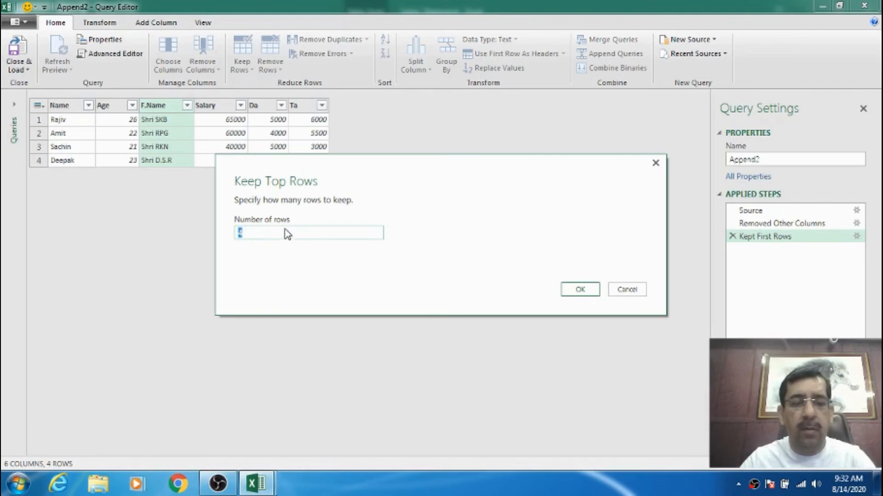
text(7)
click(578, 290)
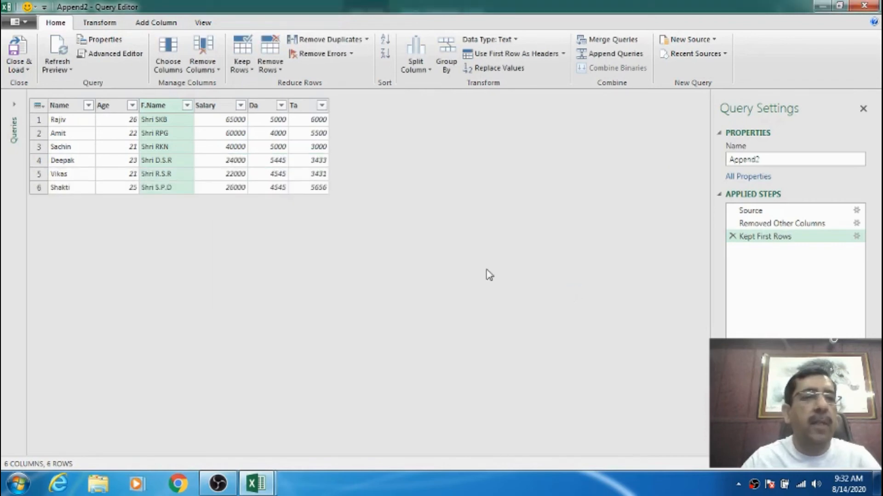
Keep only the bottom 3 rows of the Append2 query.
click(246, 74)
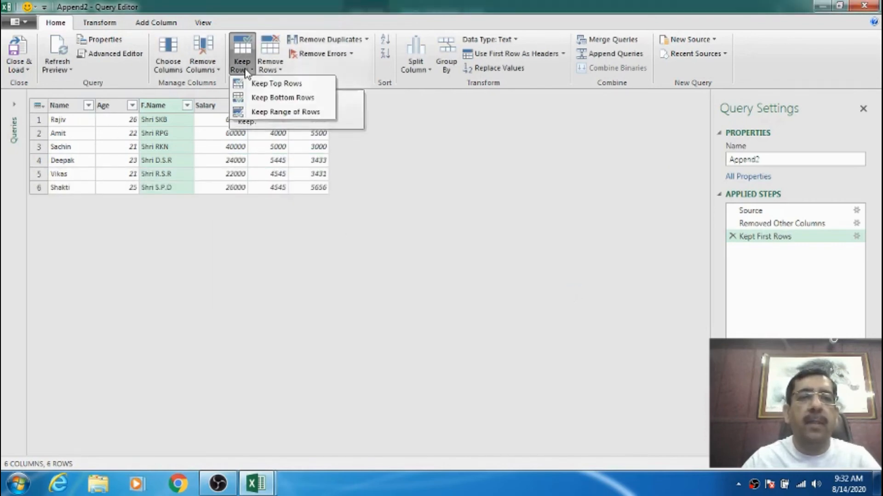
click(299, 98)
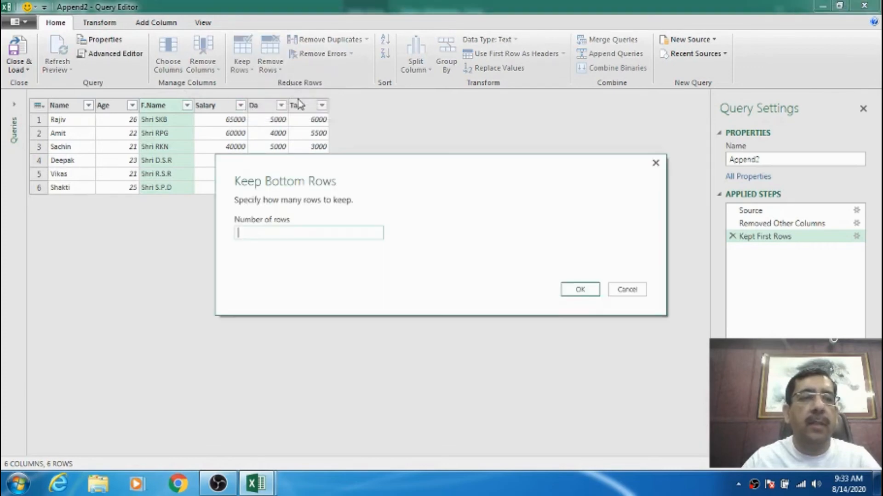
click(265, 233)
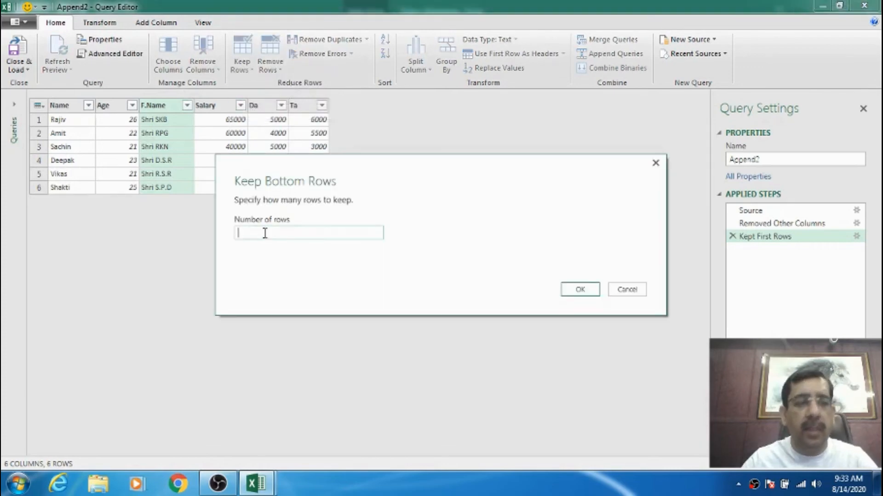
click(578, 291)
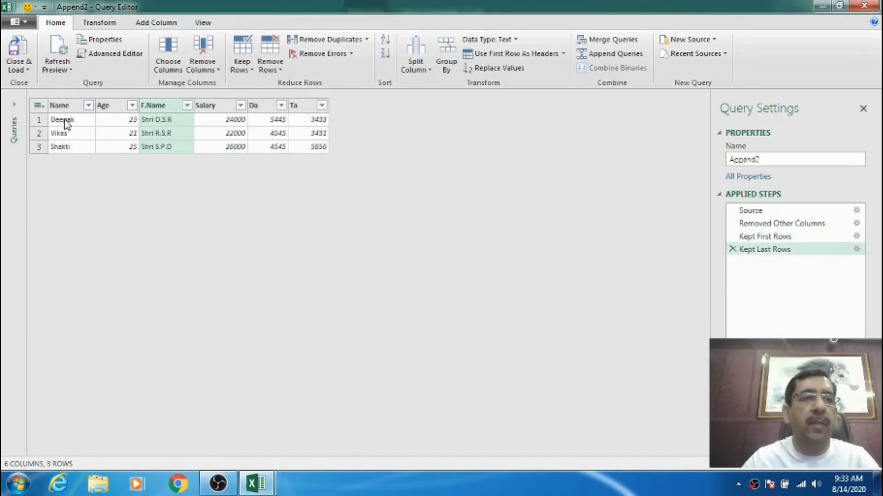
Change the number of bottom rows to keep in the Append2 query to 6.
click(251, 69)
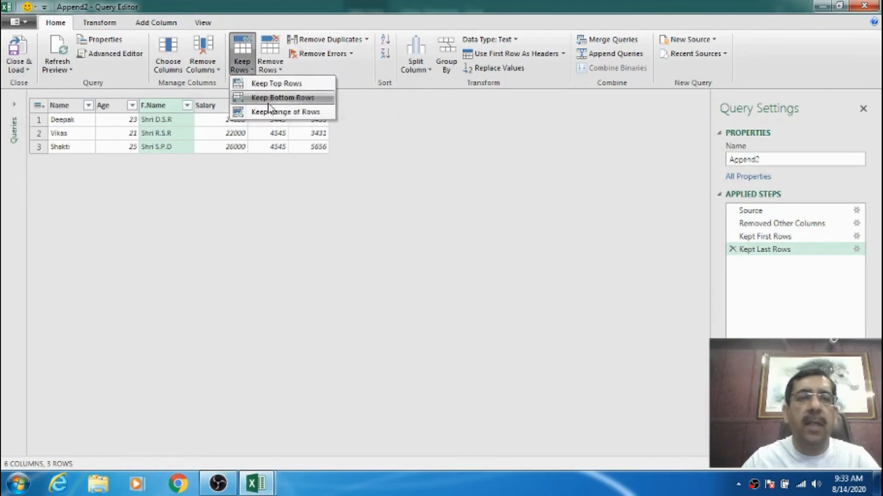
click(286, 98)
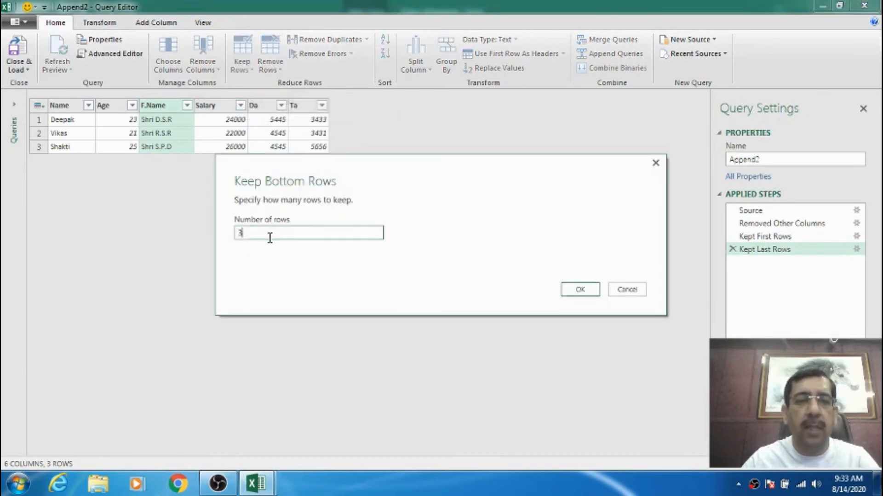
text(6)
key(Return)
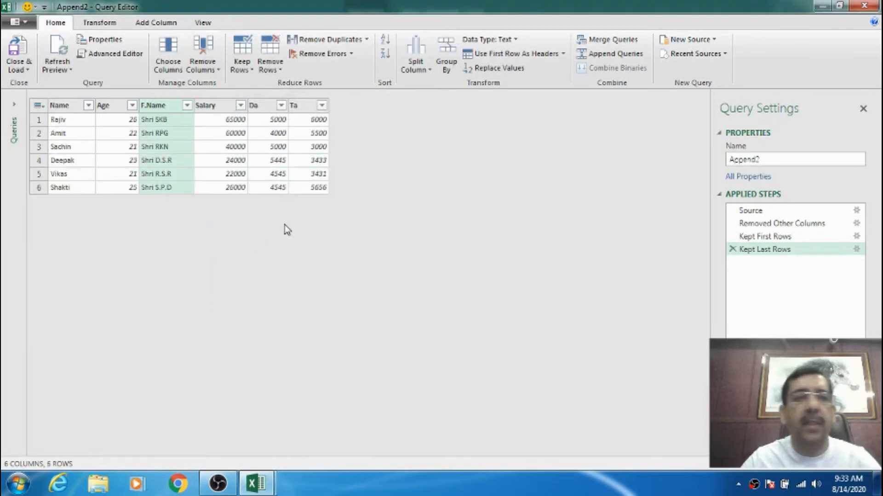
Keep a range of 5 rows starting at row 2 in the Append2 query.
click(242, 64)
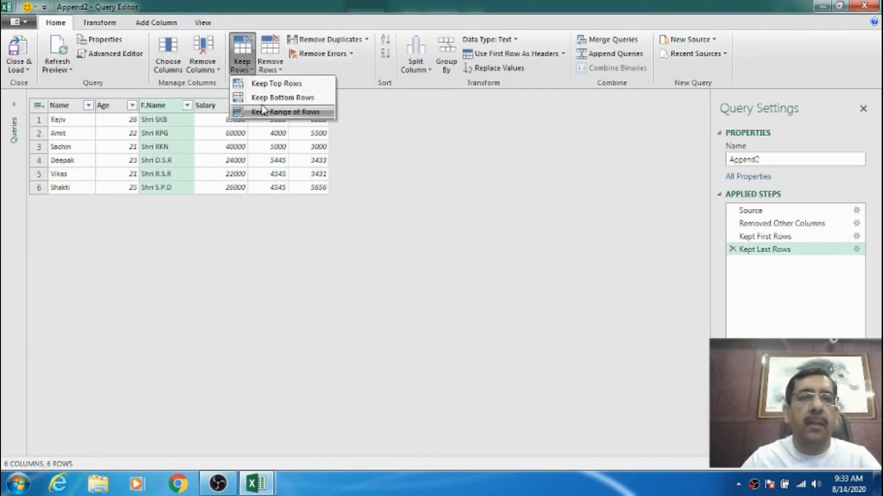
click(288, 112)
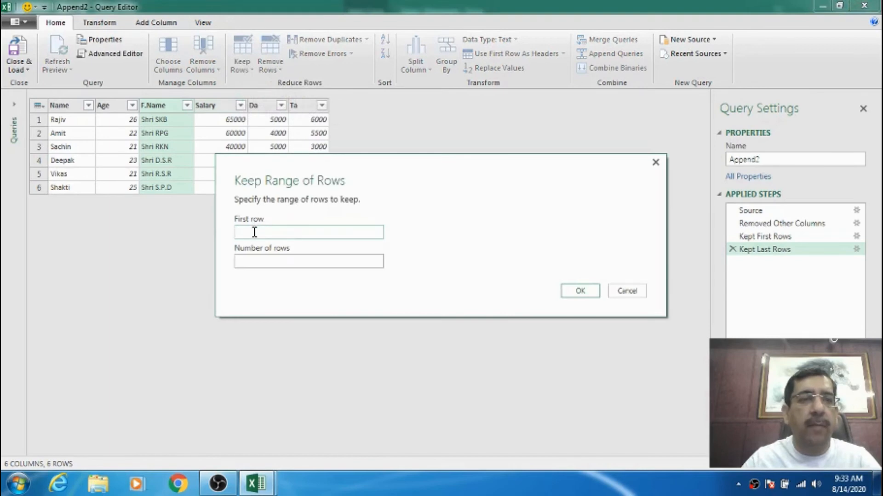
text(2)
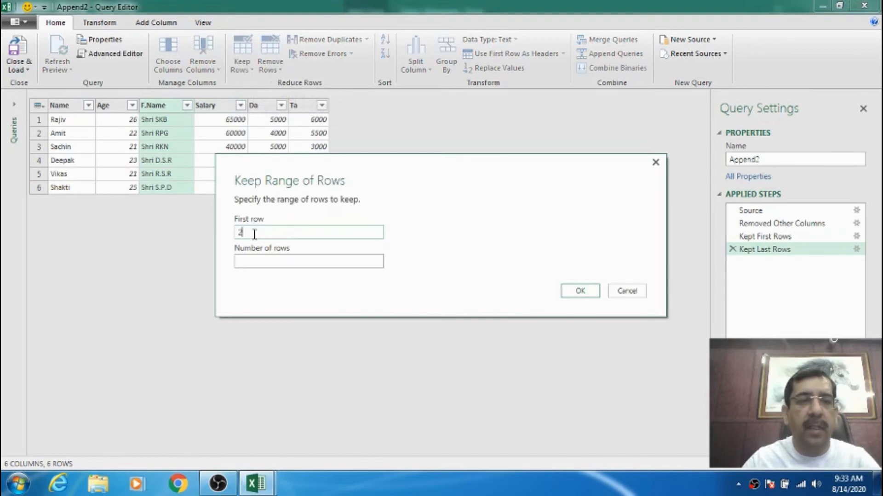
click(246, 263)
text(5)
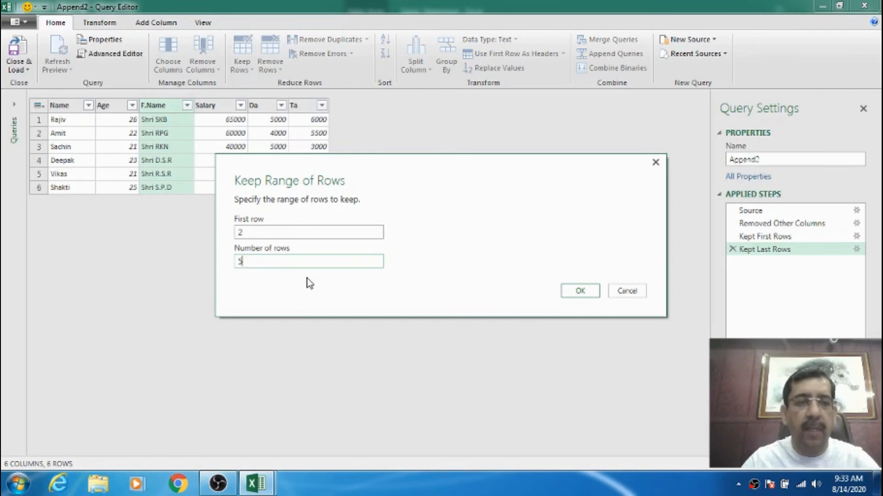
click(573, 292)
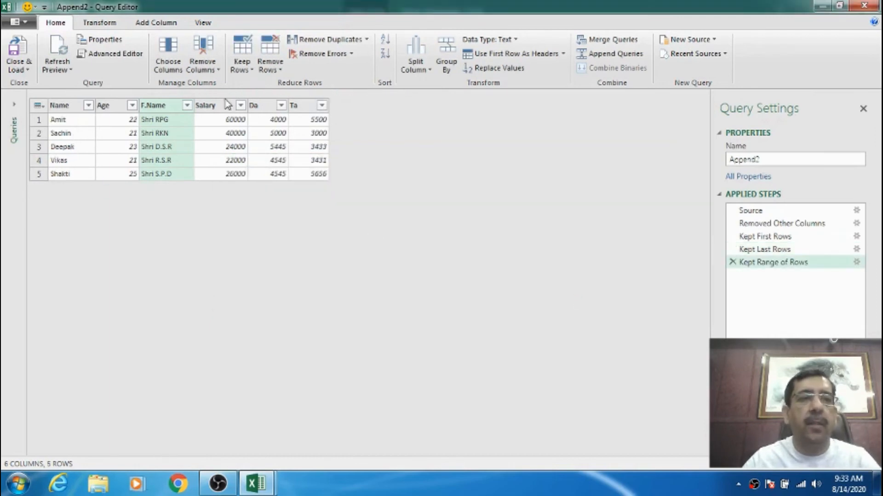
Change the kept row range of the Append2 query to first row 1 and 7 rows.
click(252, 70)
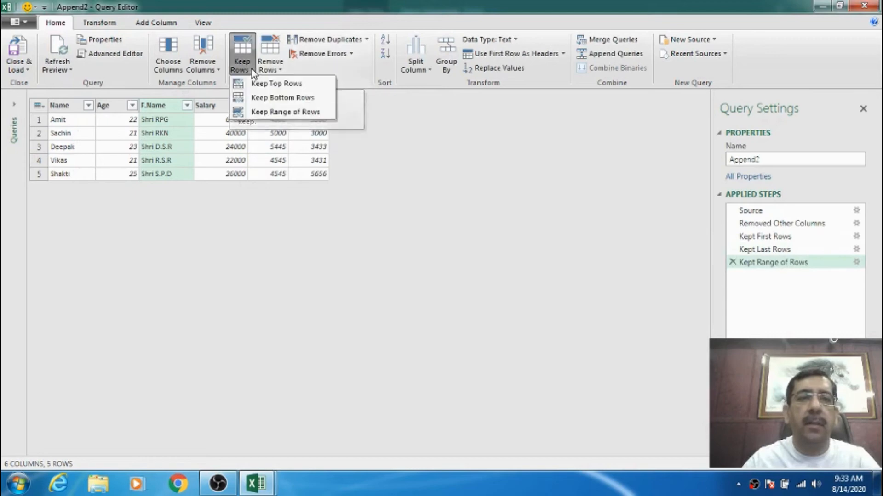
click(260, 113)
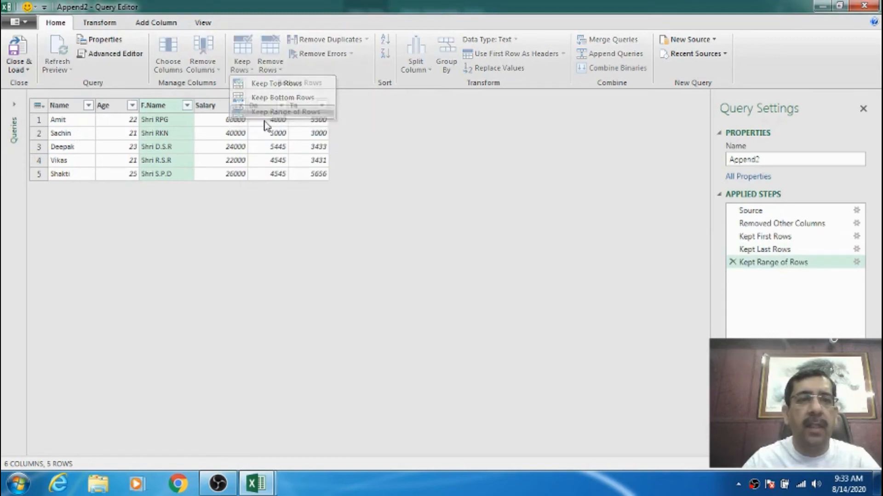
drag(269, 231, 211, 234)
text(1)
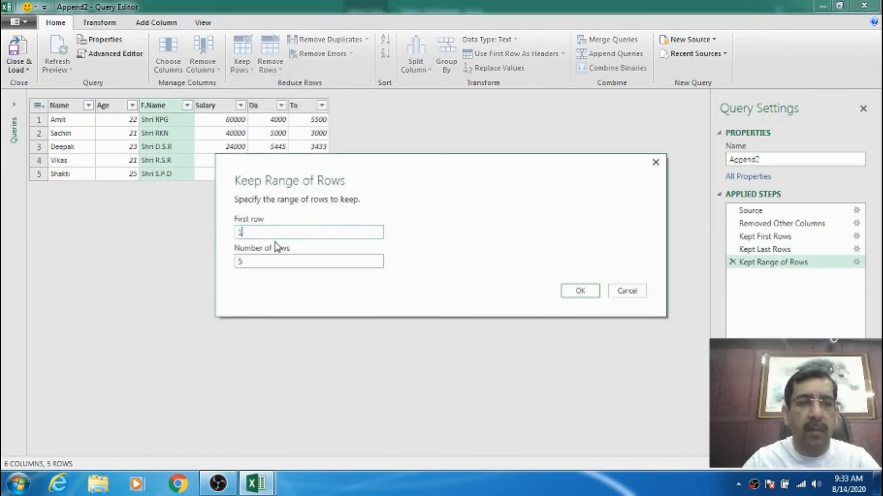
drag(256, 259, 188, 256)
text(6)
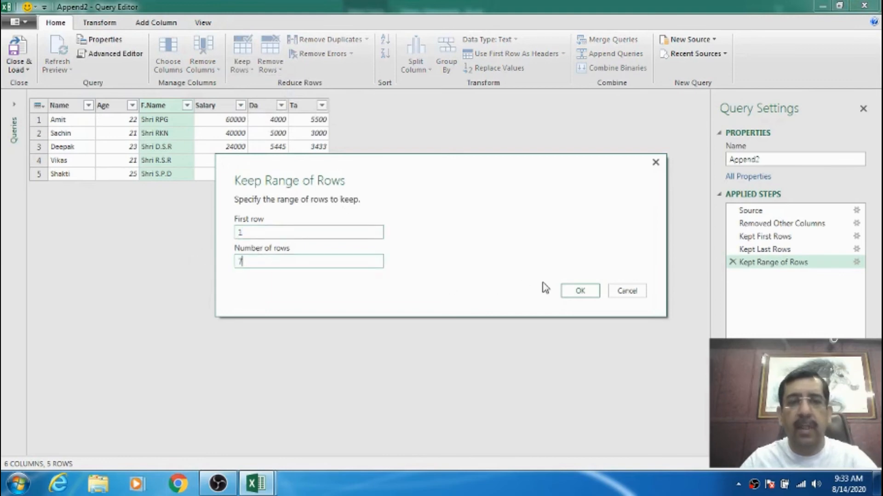
click(572, 291)
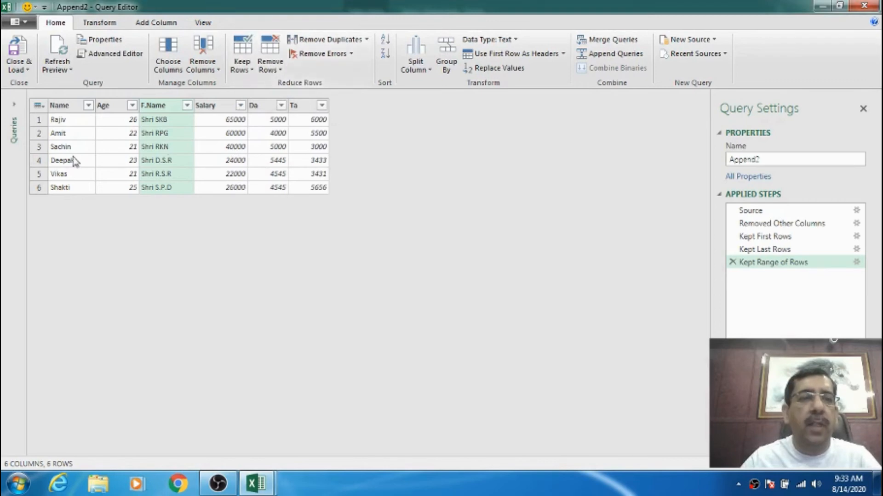
click(62, 148)
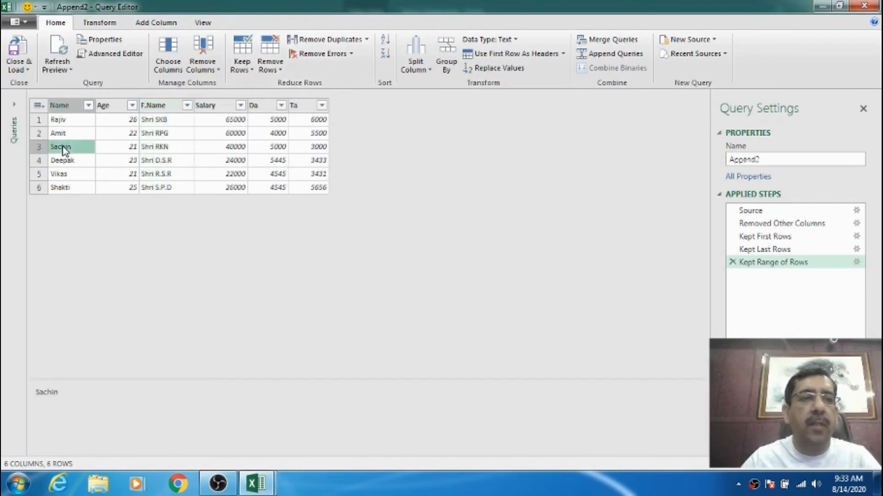
click(281, 70)
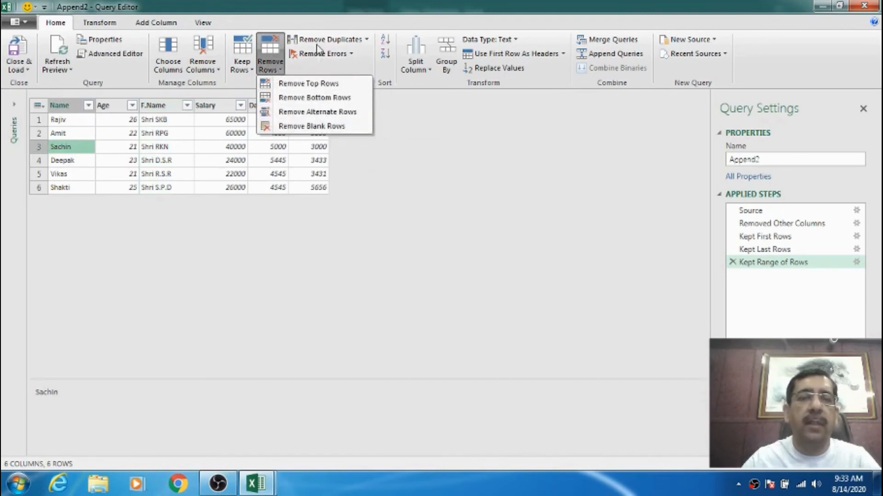
click(88, 134)
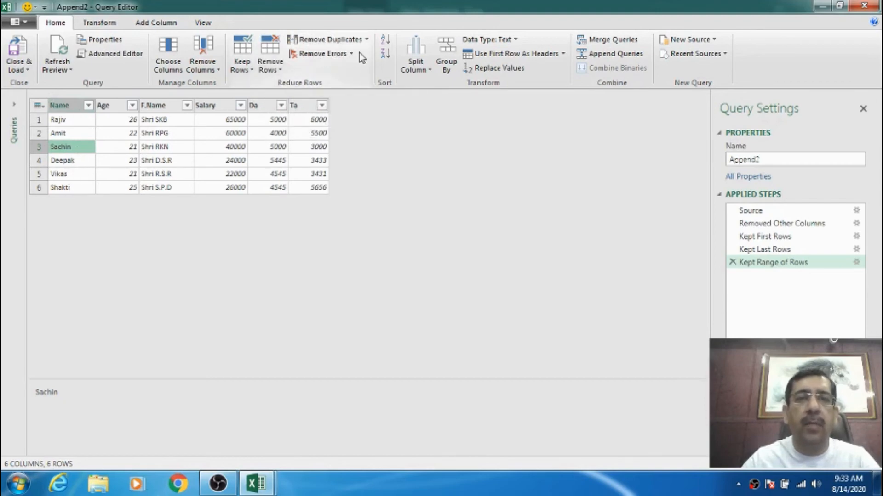
Sort the Append2 query by the Name column in ascending order and switch the sort to descending.
click(75, 106)
click(88, 106)
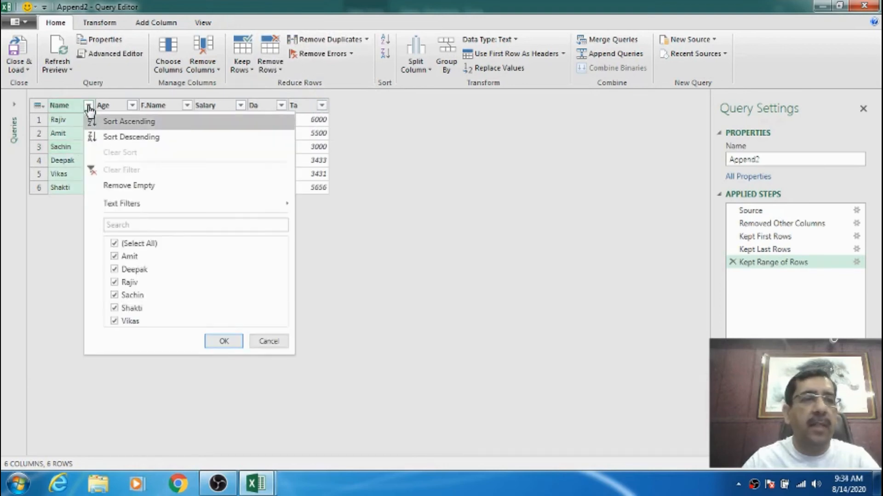
click(126, 121)
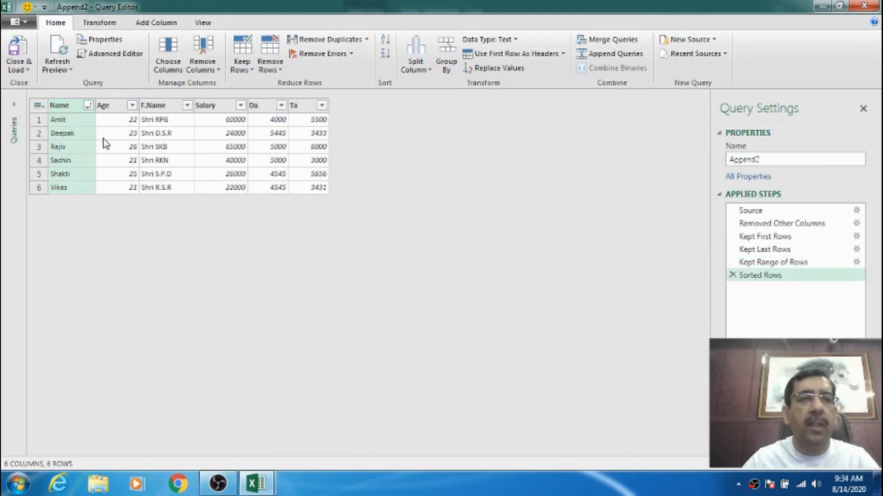
click(87, 105)
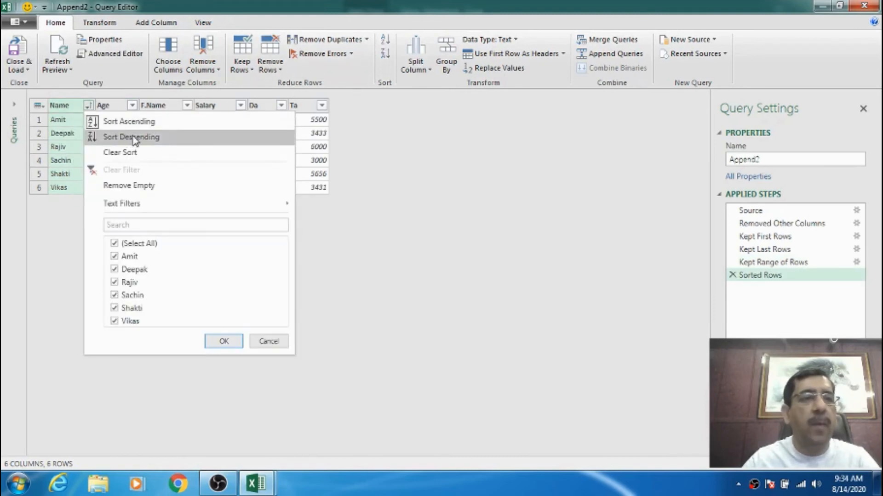
click(134, 140)
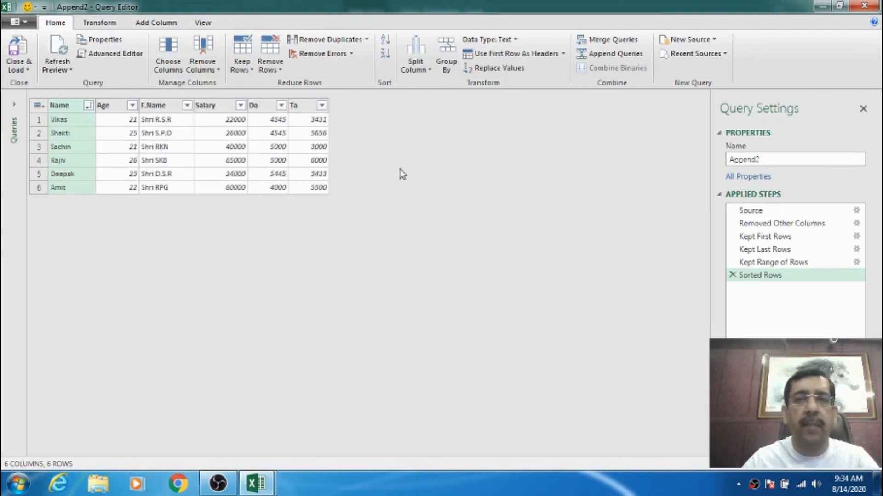
Hide the query settings and close the Query Editor, keeping the changes to Append2.
click(862, 109)
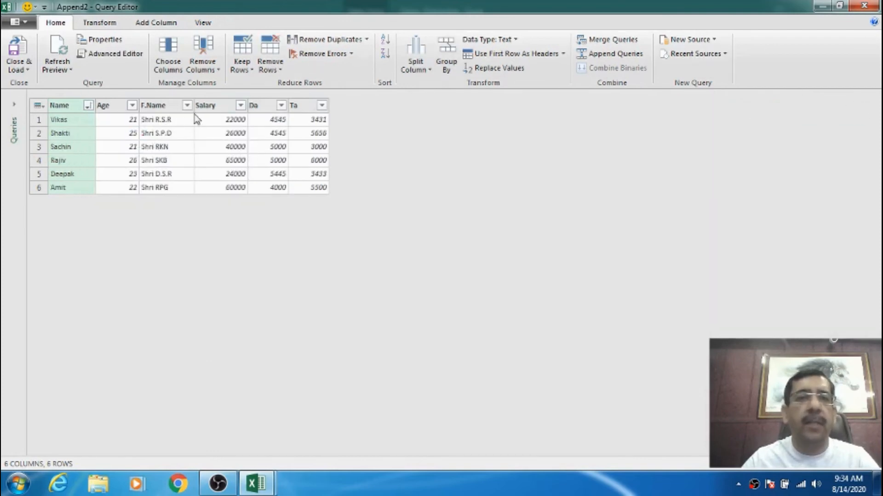
click(865, 6)
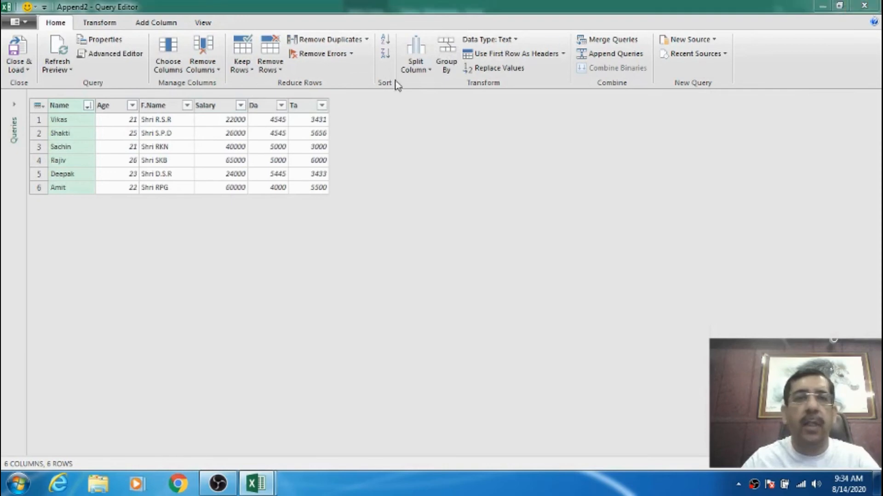
click(455, 261)
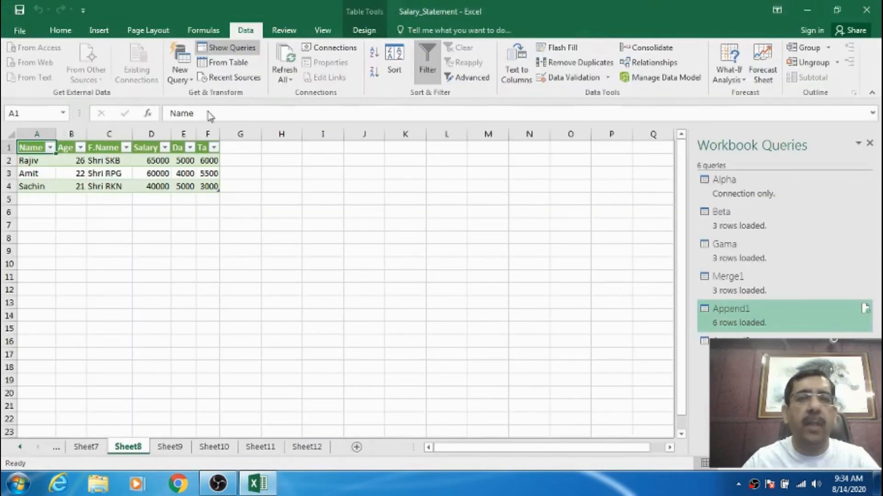
Review the loaded tables of the Beta, Gama, Merge1, Append1 and Append2 queries in turn.
click(732, 230)
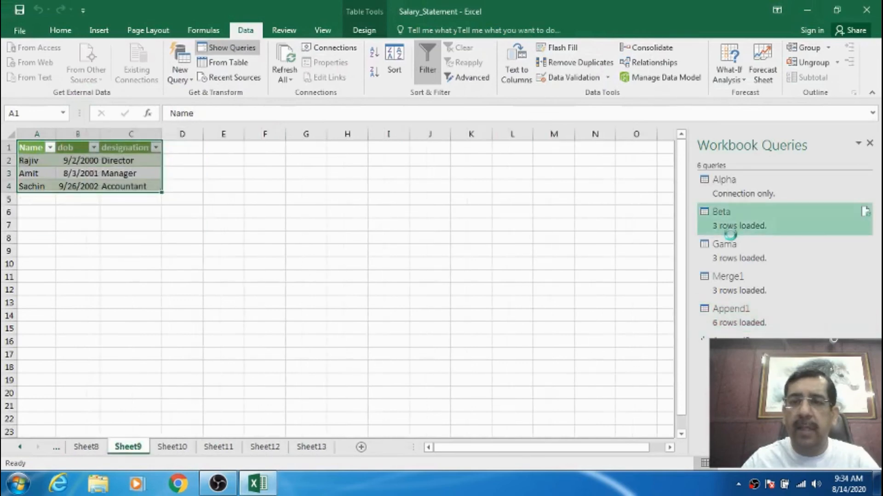
click(733, 250)
click(731, 291)
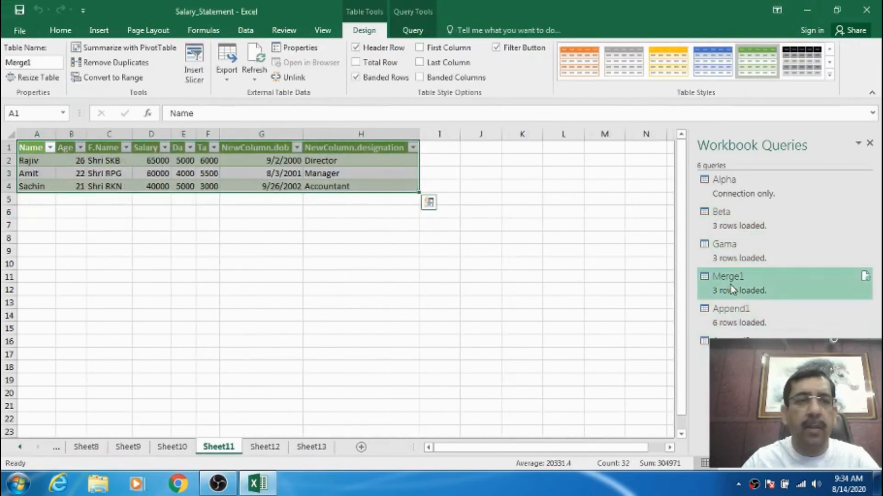
click(732, 312)
click(732, 346)
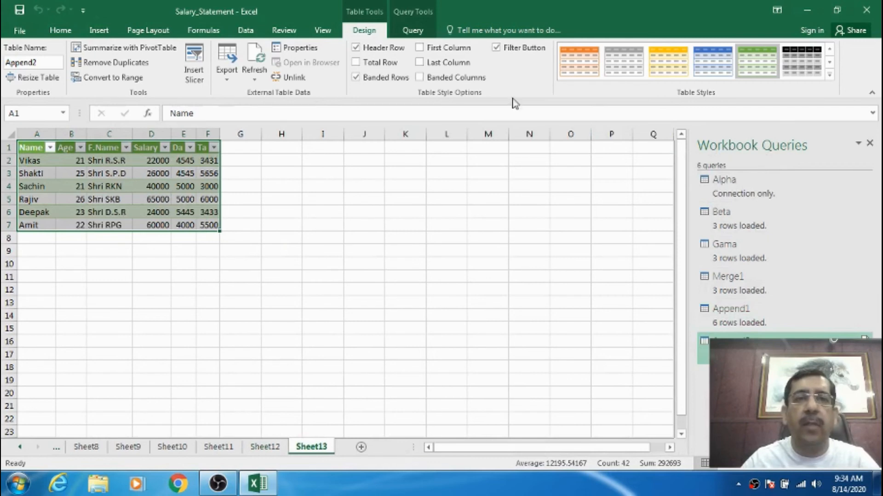
Hide the list of workbook queries and deselect the Append2 table on Sheet13.
click(245, 31)
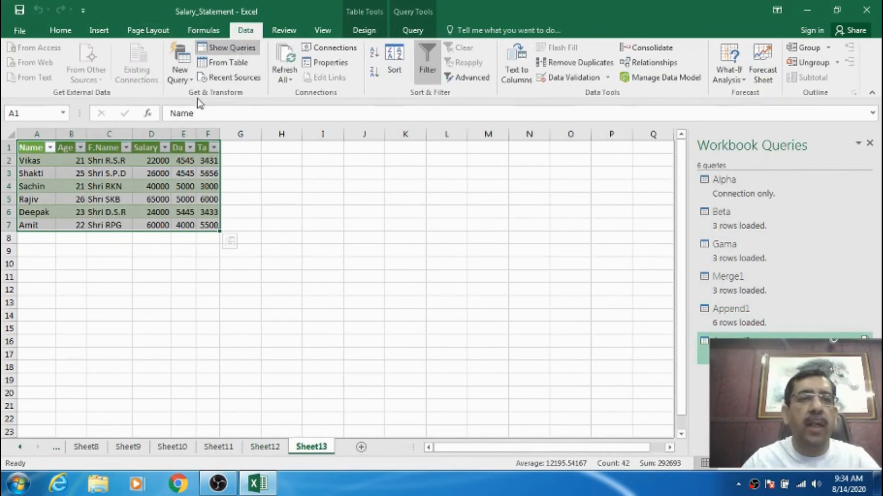
click(869, 144)
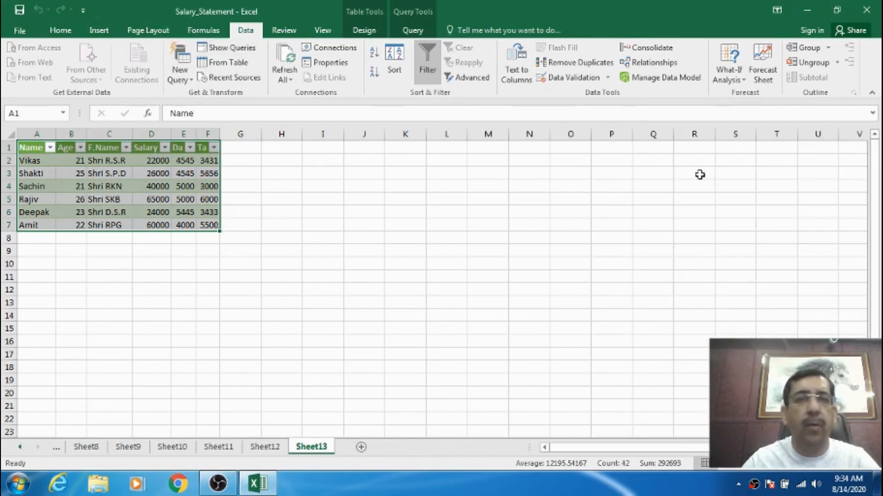
click(402, 211)
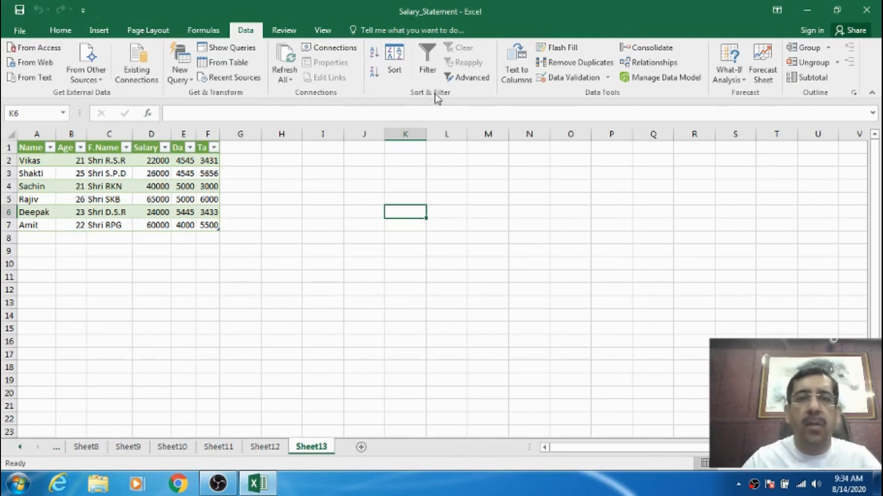
click(278, 173)
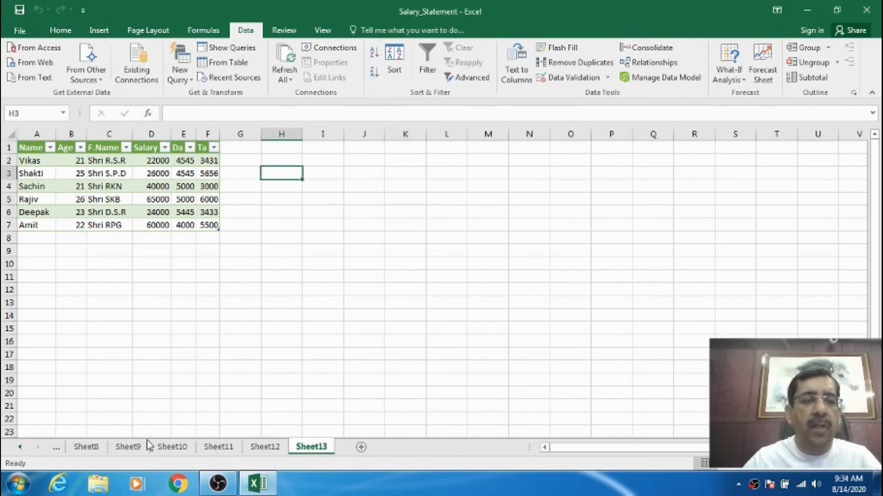
Select the salary table A1:I9 on Sheet1 and sort it by Name from A to Z.
click(20, 447)
click(21, 447)
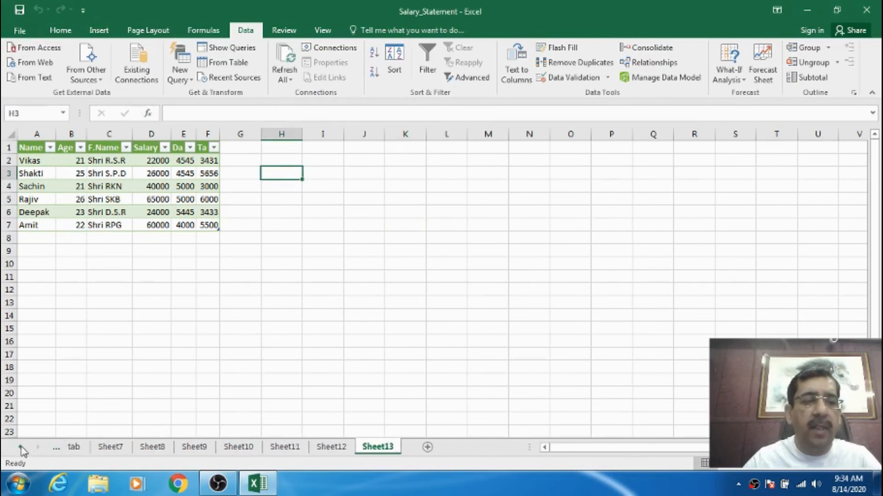
click(21, 447)
click(21, 448)
click(85, 447)
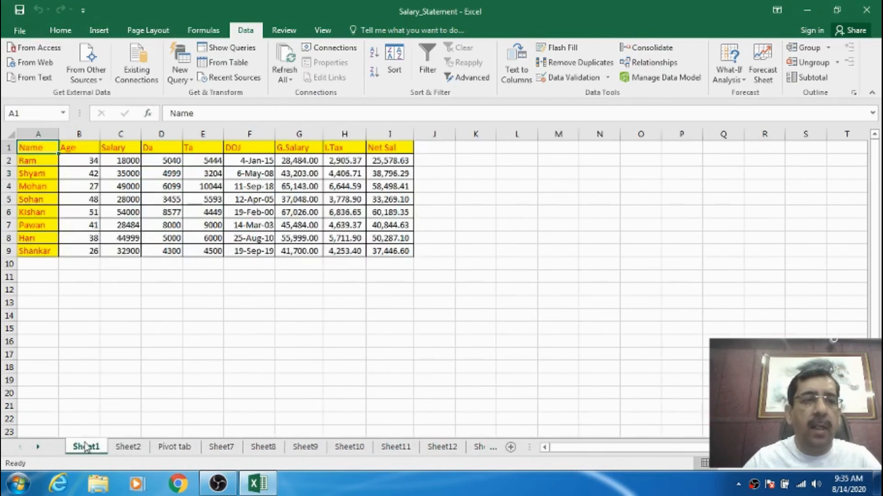
click(241, 343)
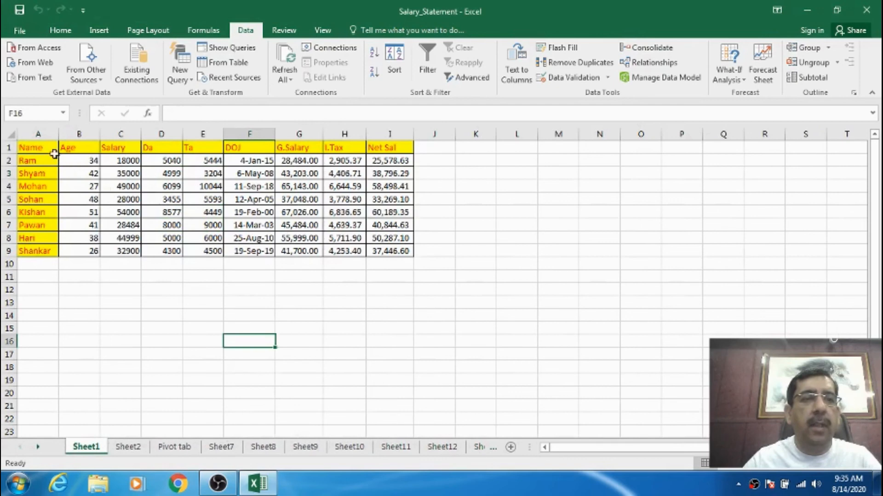
drag(54, 153, 379, 251)
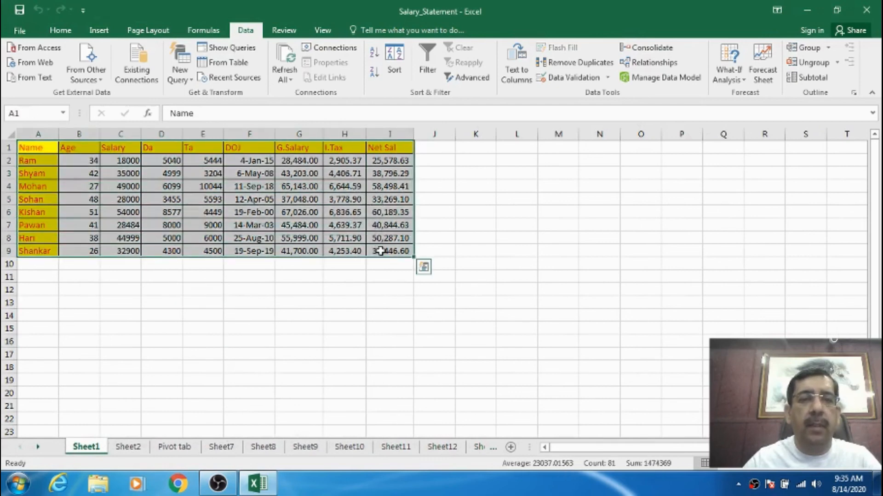
click(374, 52)
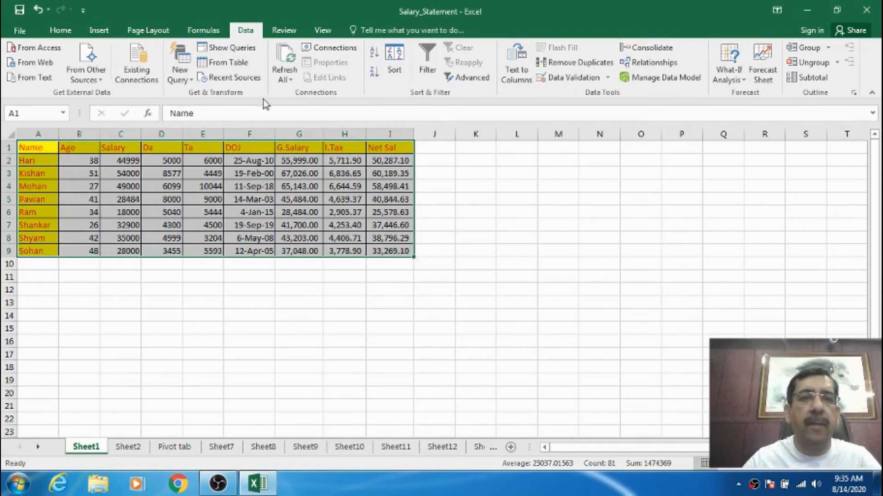
Sort the salary table A1:I9 on Sheet1 by Name from Z to A.
click(375, 75)
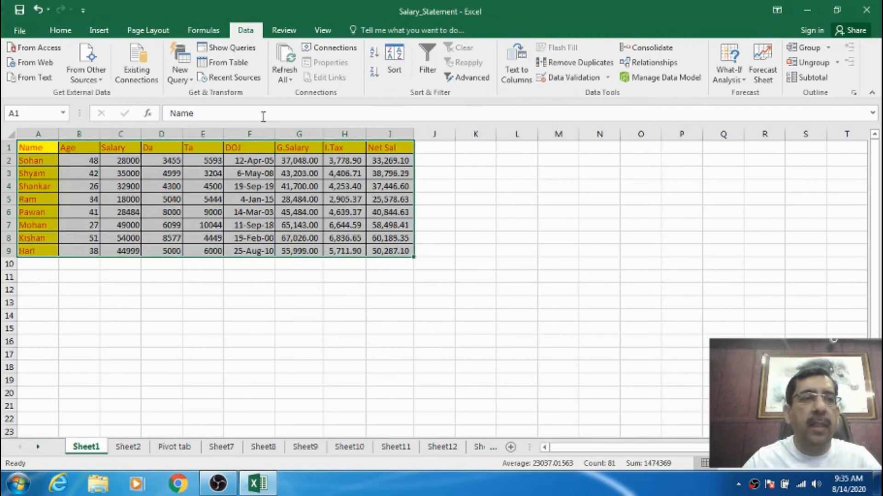
click(48, 146)
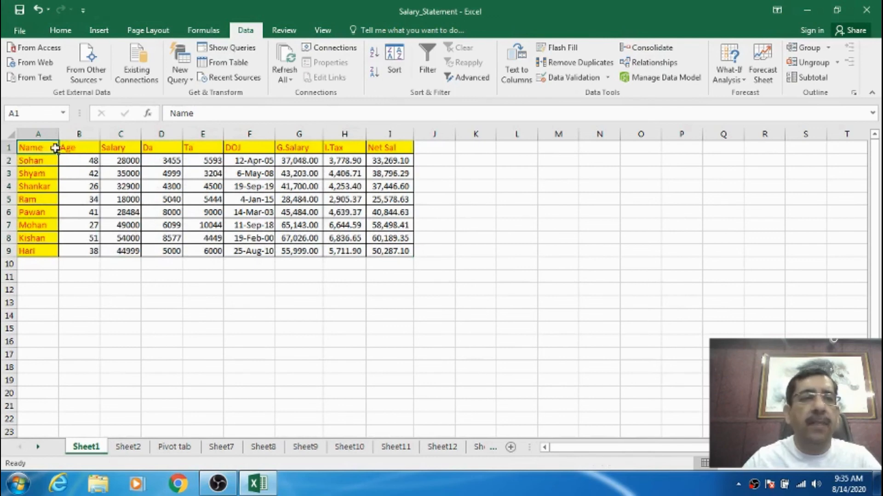
Sort the salary table A1:I9 by Name values from A to Z using the custom Sort settings.
drag(58, 147, 394, 248)
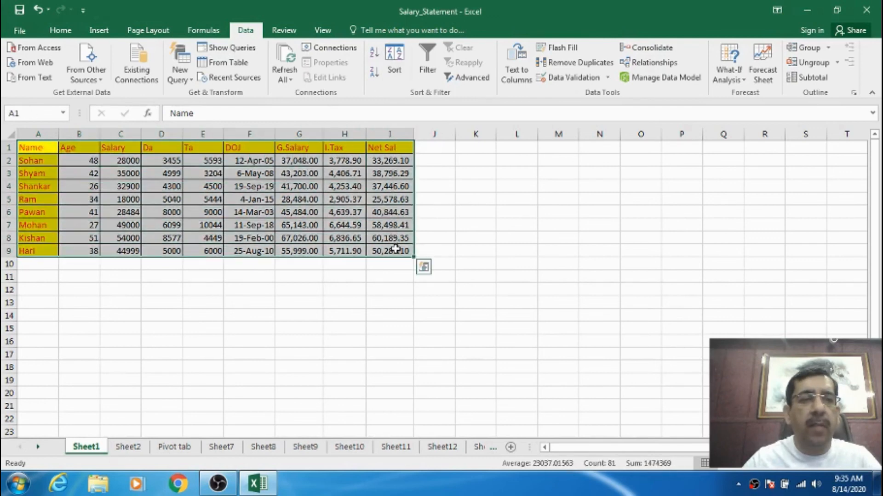
click(399, 62)
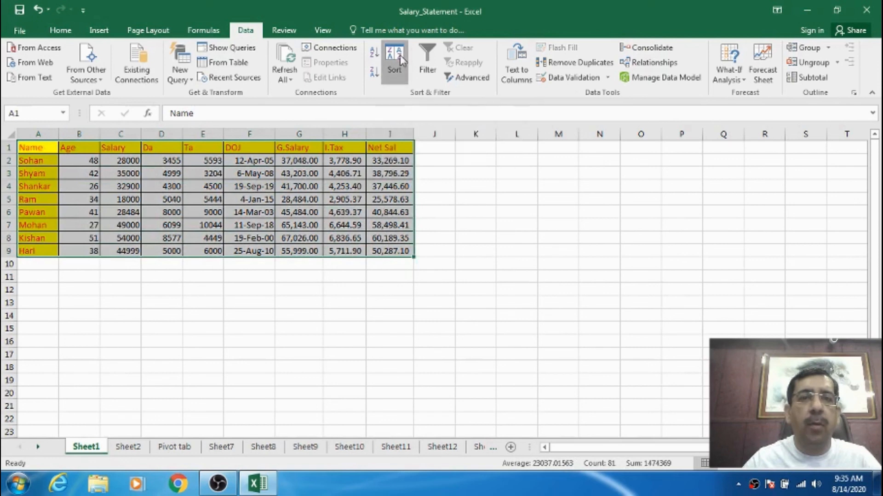
drag(434, 129, 579, 75)
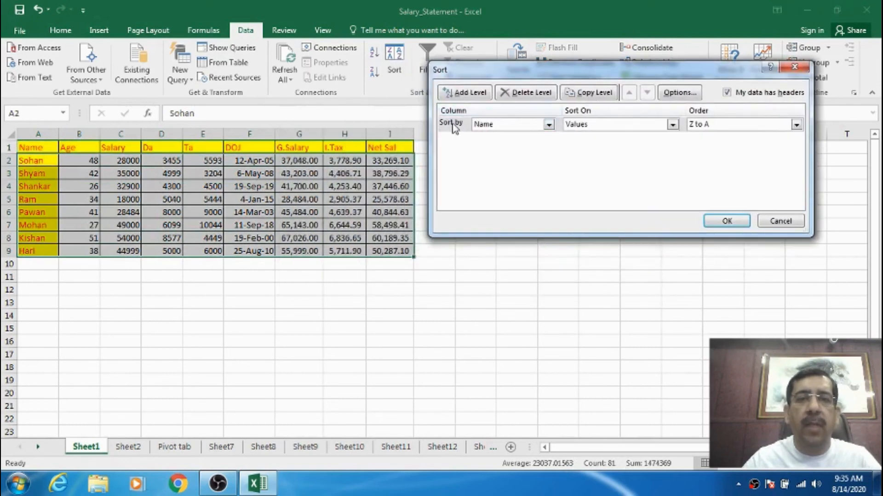
click(710, 130)
click(713, 138)
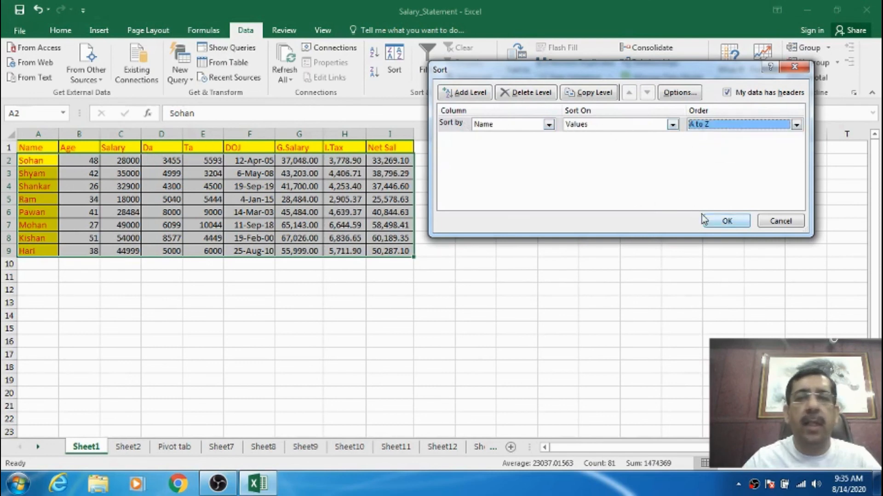
click(725, 225)
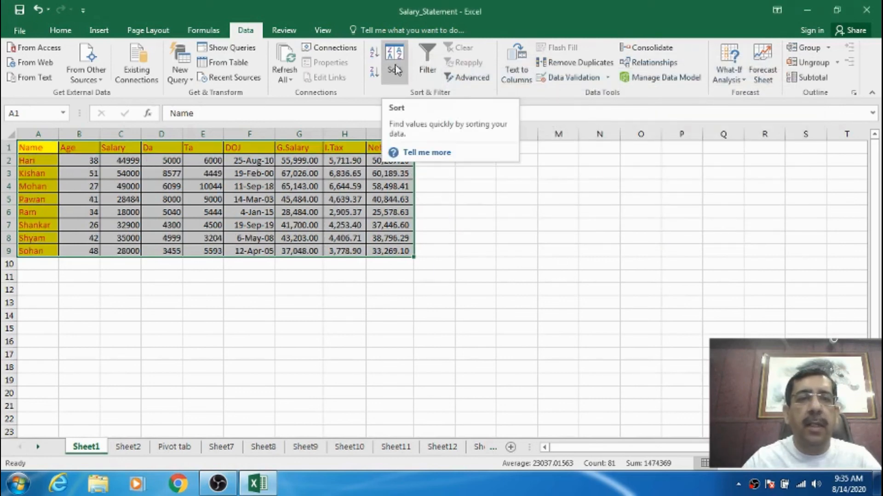
click(135, 275)
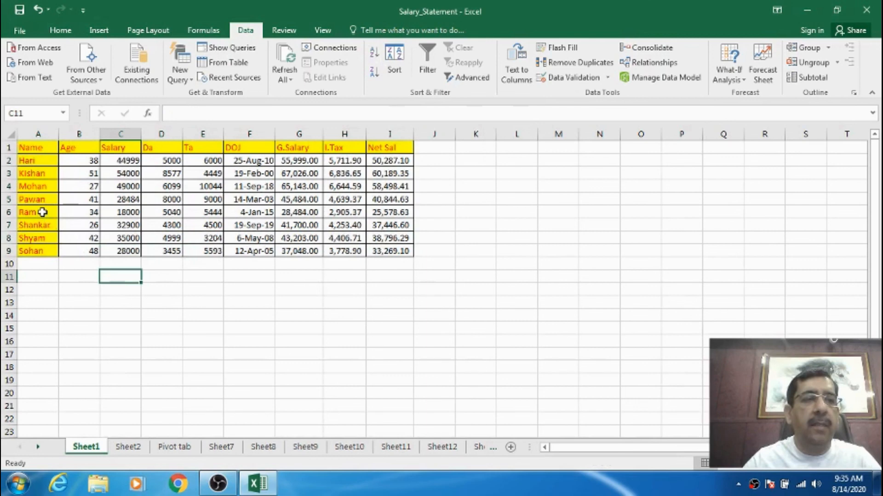
Duplicate the employee record in A6:I6 into row 10, directly below the salary table.
drag(42, 212, 391, 212)
key(ctrl+c)
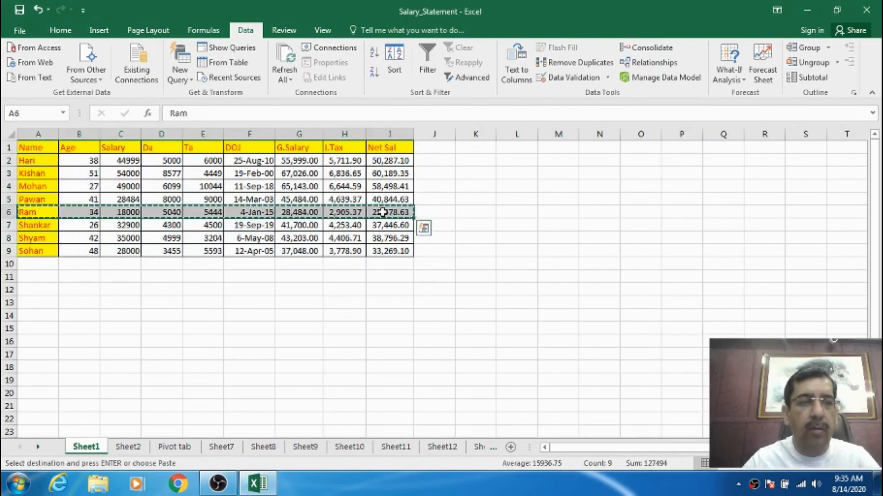
click(44, 265)
key(ctrl+v)
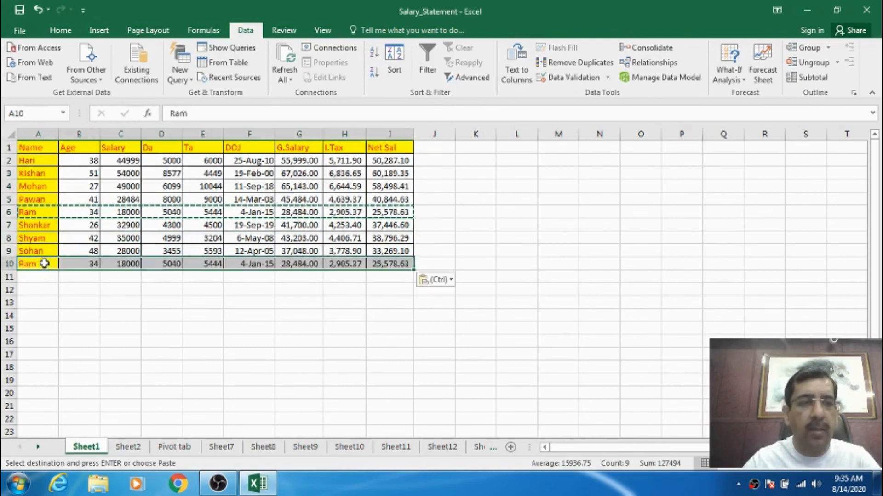
click(115, 289)
click(40, 215)
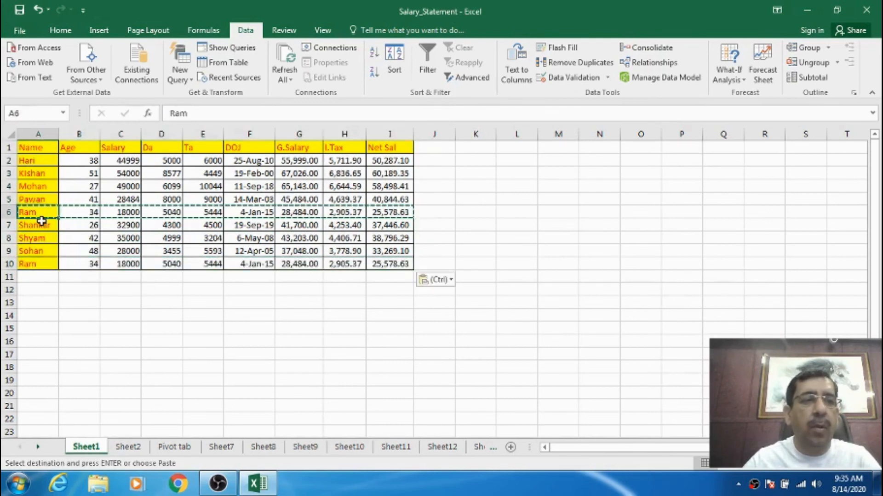
click(39, 263)
key(Escape)
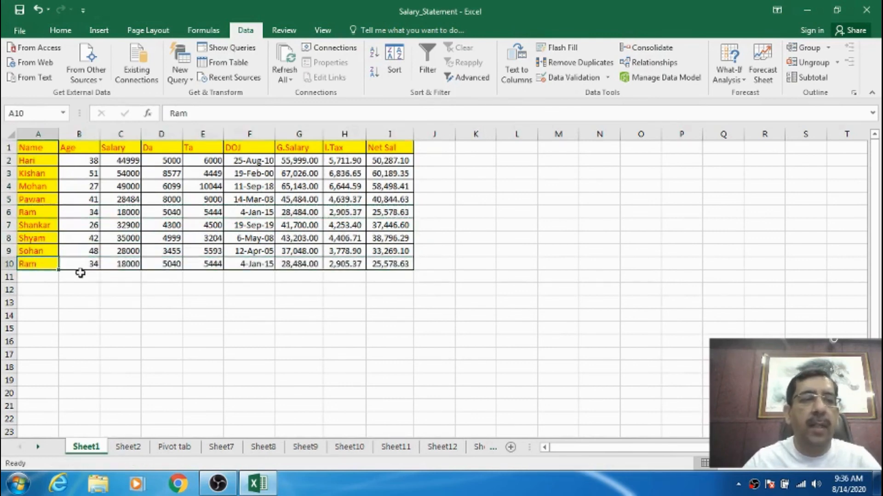
Set the Da value of the duplicated record in D10 to 4000.
click(91, 264)
click(131, 265)
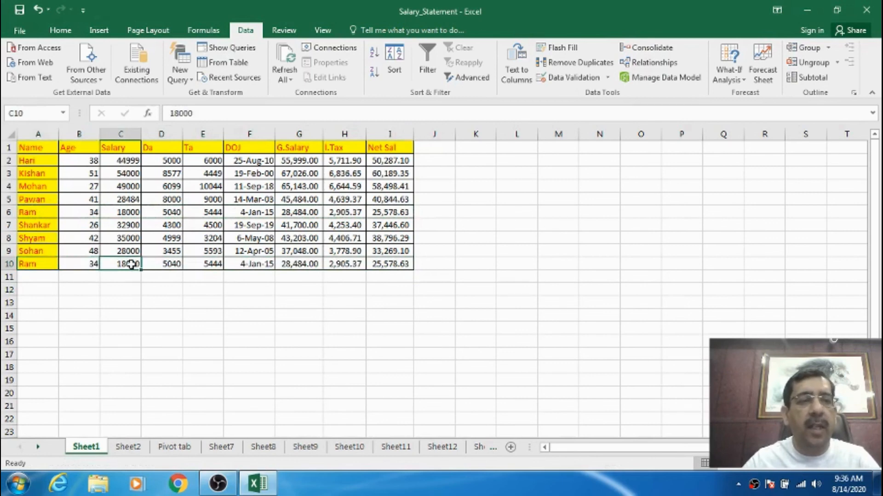
click(163, 264)
click(197, 264)
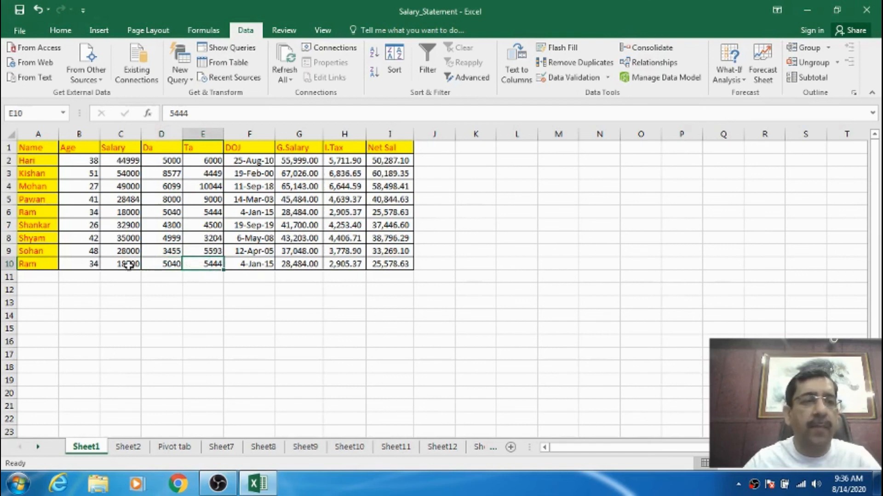
click(169, 265)
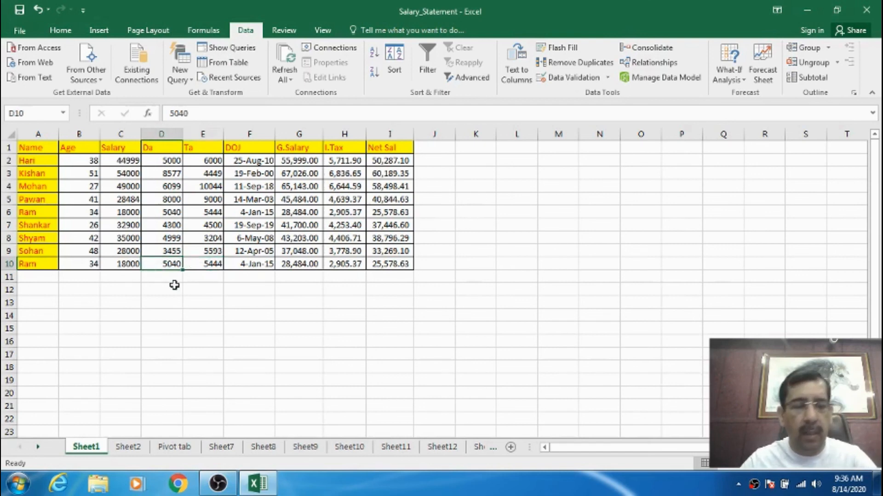
text(4000)
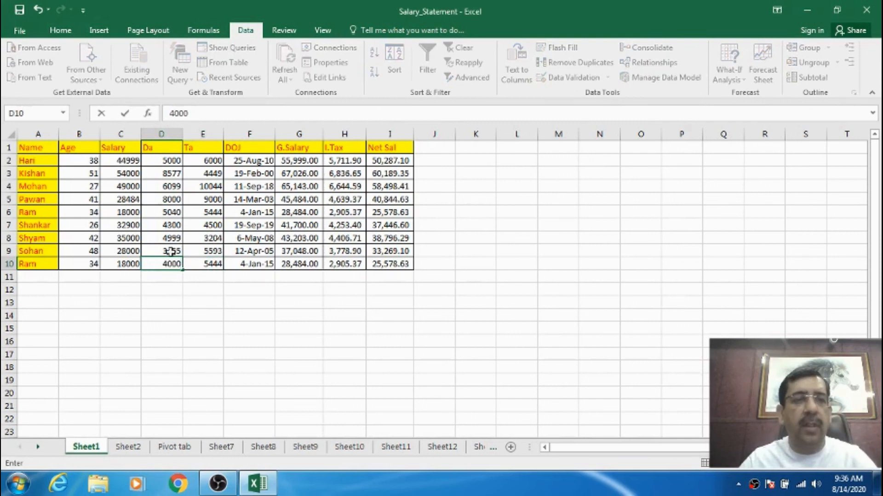
click(169, 213)
Set up a custom sort for A1:I10 by Name from A to Z, with Age from smallest to largest as the second level.
click(47, 147)
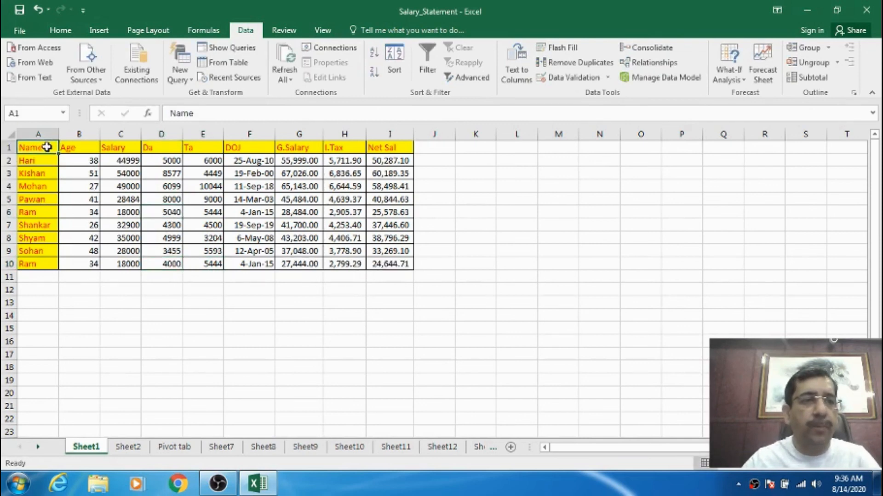
mouse_move(48, 148)
mouse_down()
mouse_move(319, 146)
mouse_move(389, 186)
mouse_move(381, 265)
mouse_up()
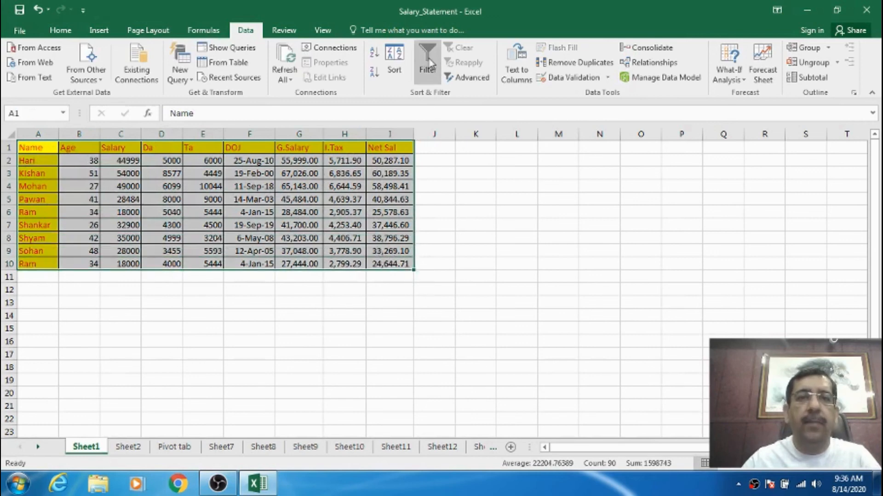
click(394, 62)
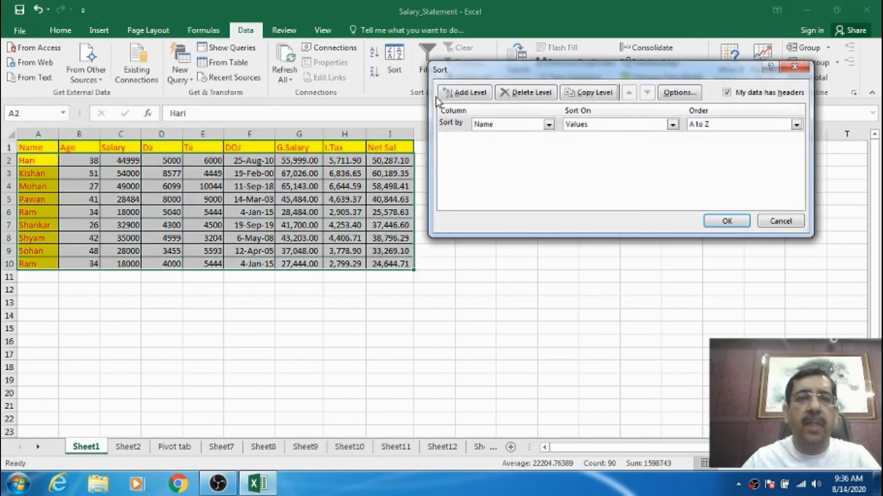
click(505, 125)
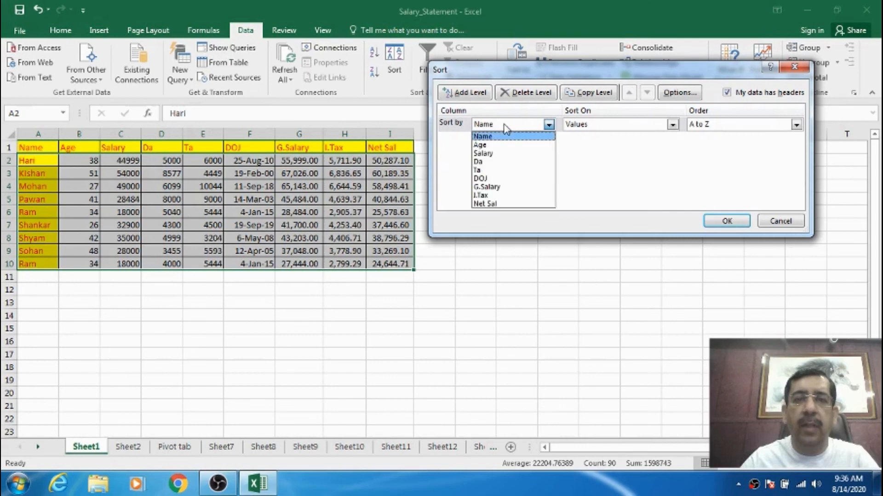
click(497, 136)
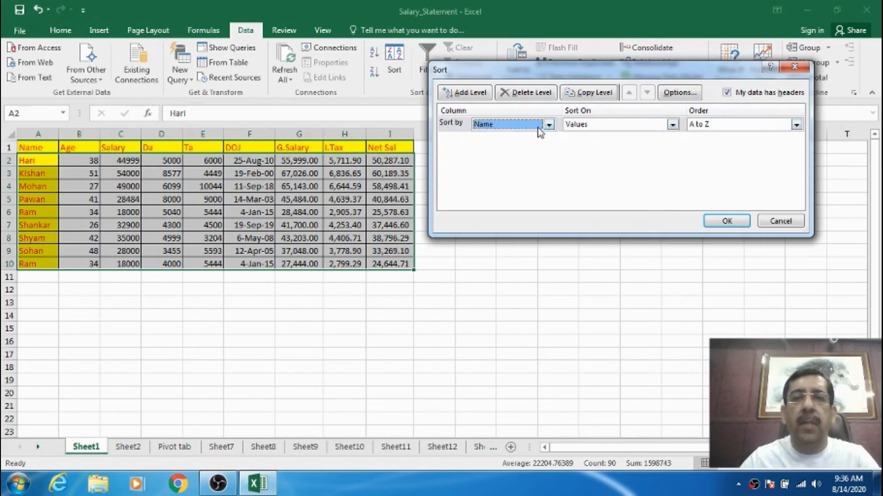
click(468, 96)
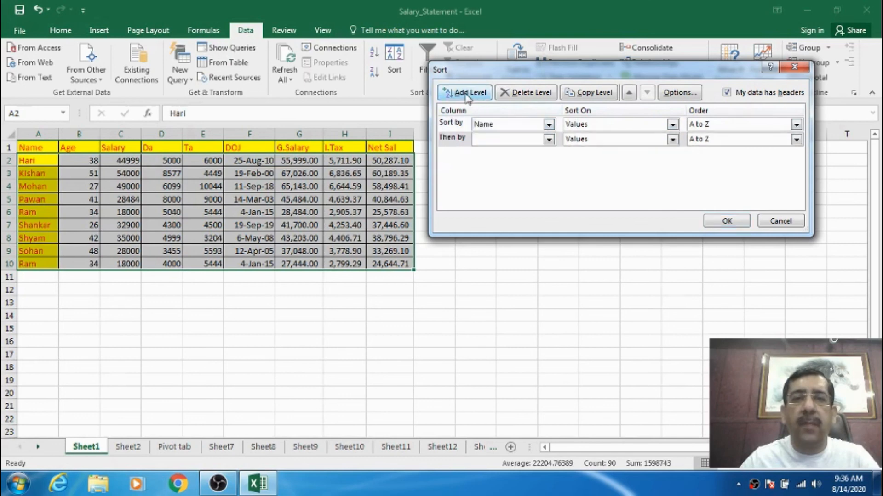
click(549, 138)
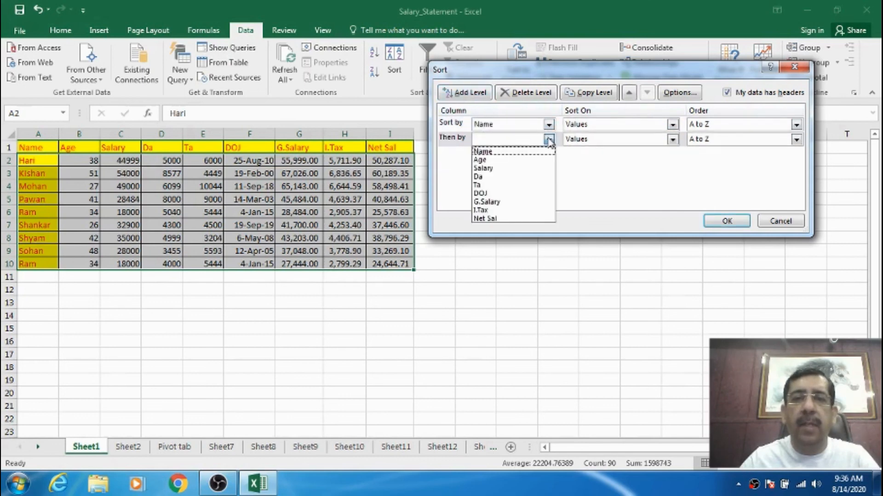
click(501, 160)
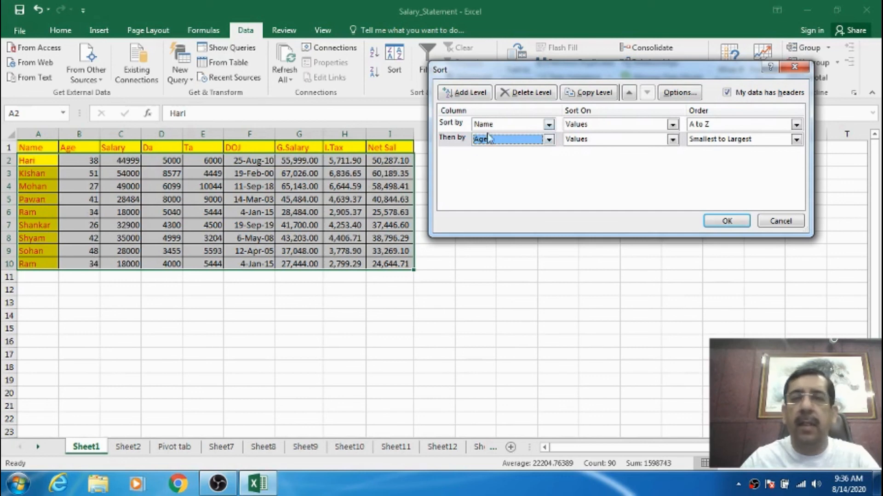
Add Salary and Da as the third and fourth sort levels, both ordered from smallest to largest.
click(476, 93)
click(492, 154)
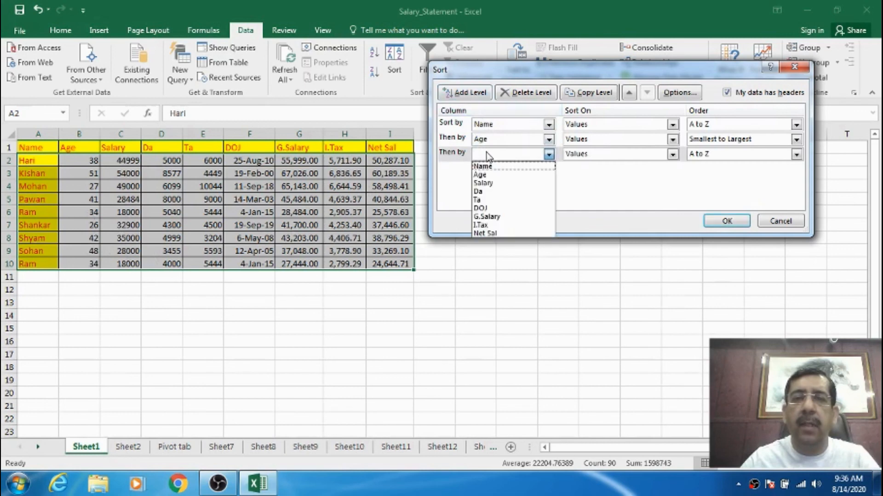
click(485, 184)
click(465, 93)
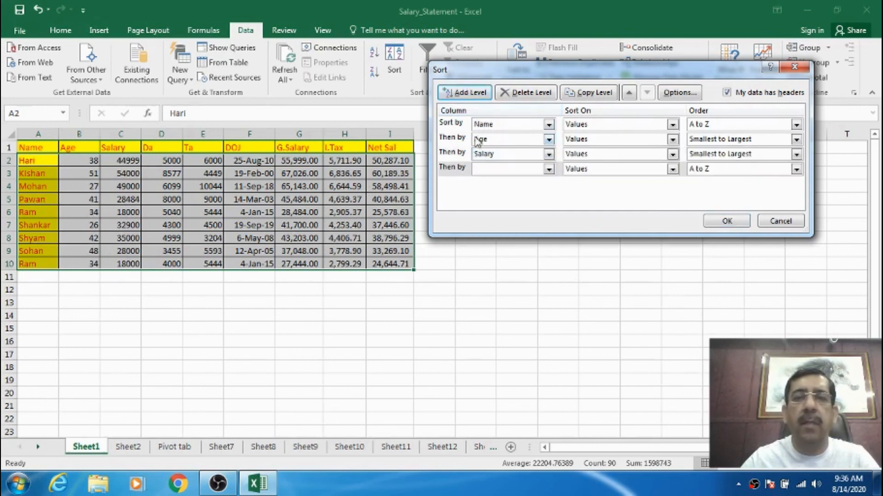
click(499, 169)
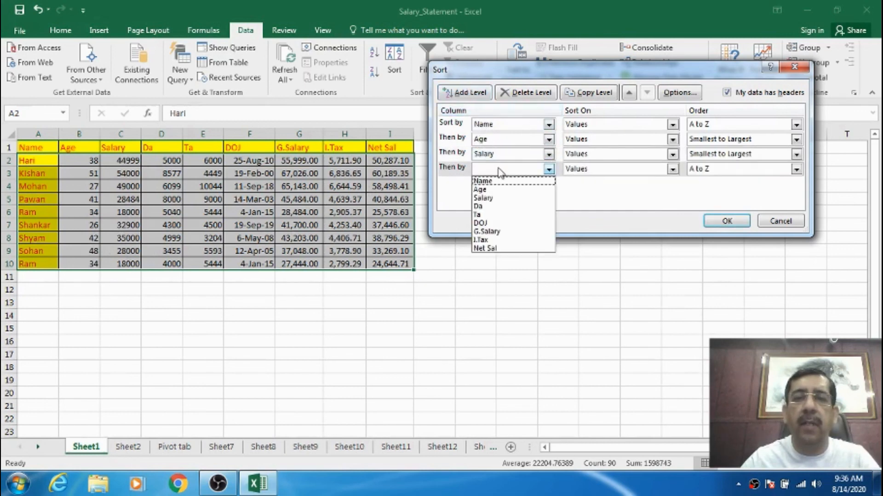
click(492, 202)
Add Ta from smallest to largest as the fifth sort level and apply the multi-level sort to the salary table.
click(464, 93)
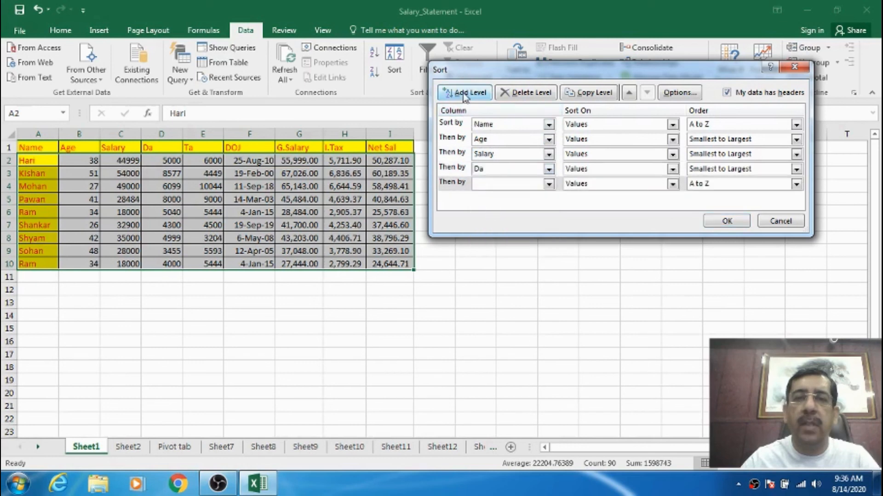
click(487, 186)
click(481, 228)
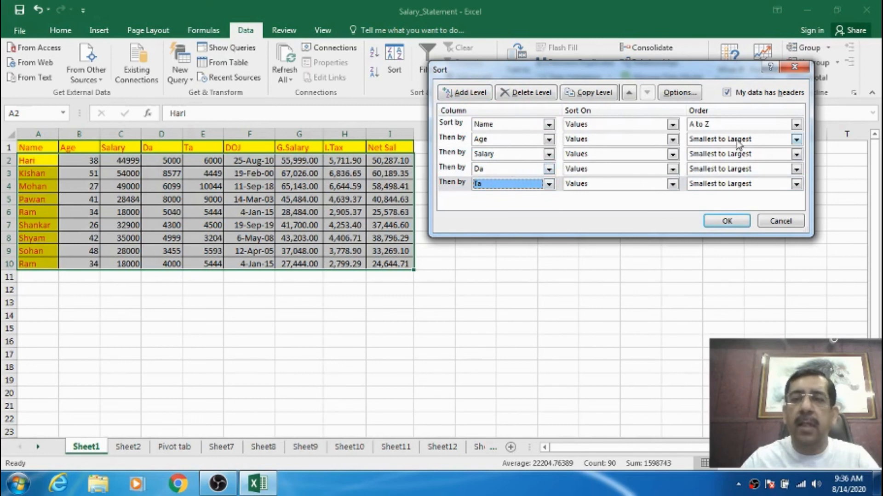
click(720, 223)
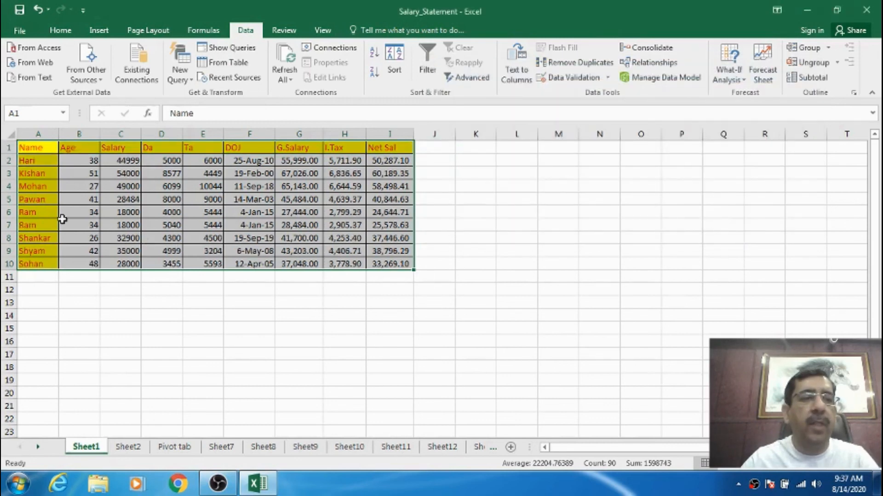
click(39, 215)
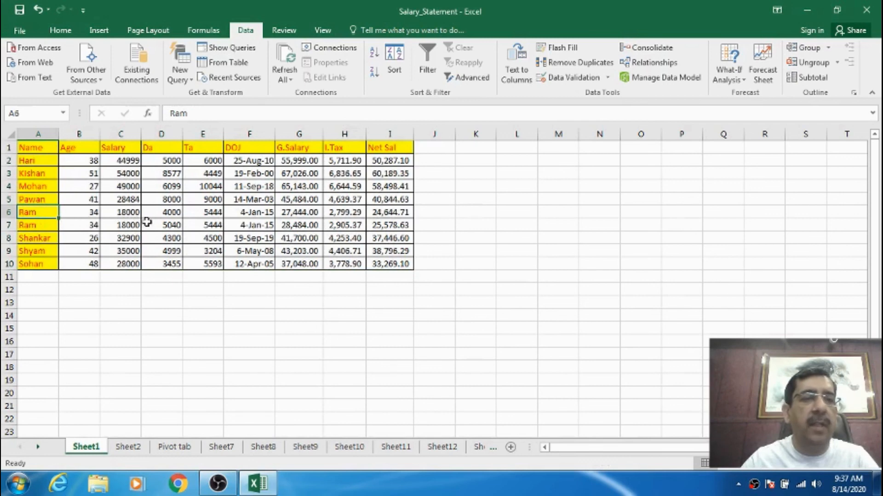
click(173, 211)
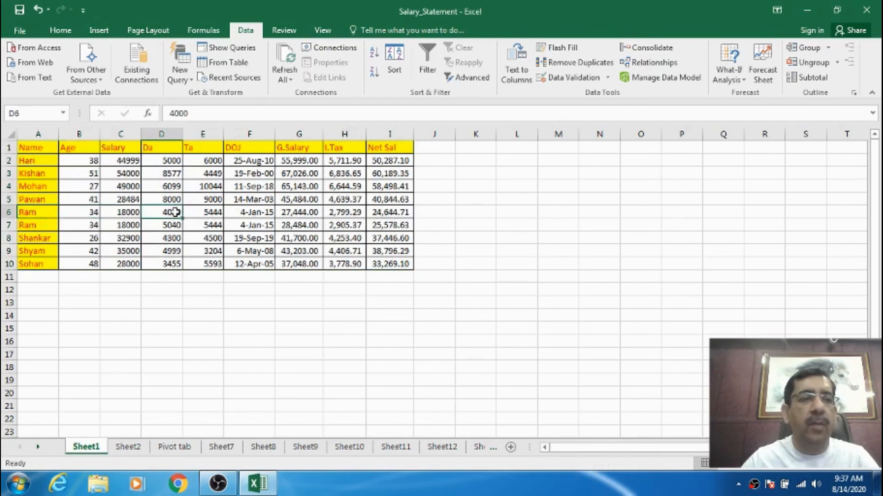
click(172, 223)
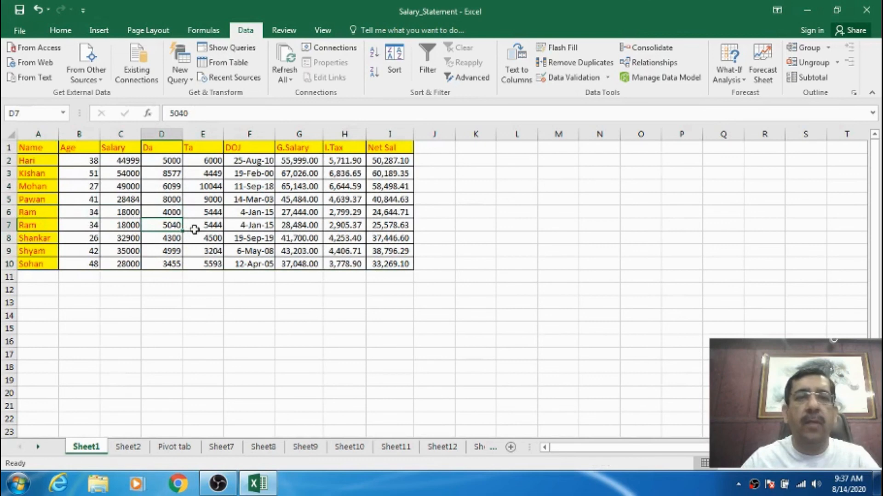